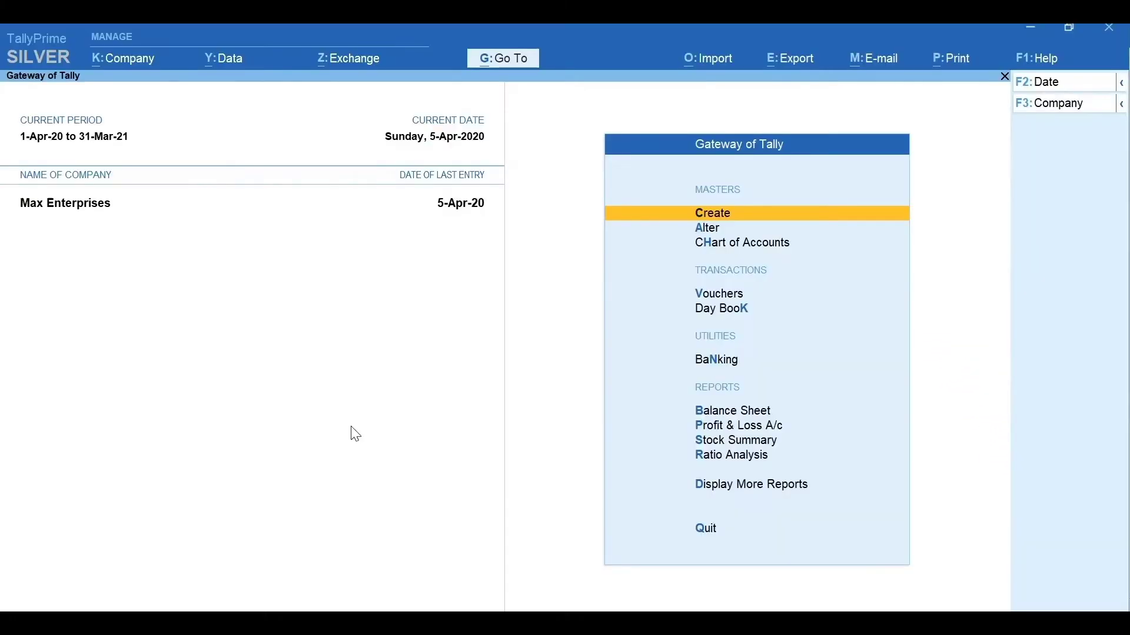
- From Gateway of Tally for Max Enterprises, bring up the Go To report list with Alt+G
{"action": "key", "text": "alt+g"}
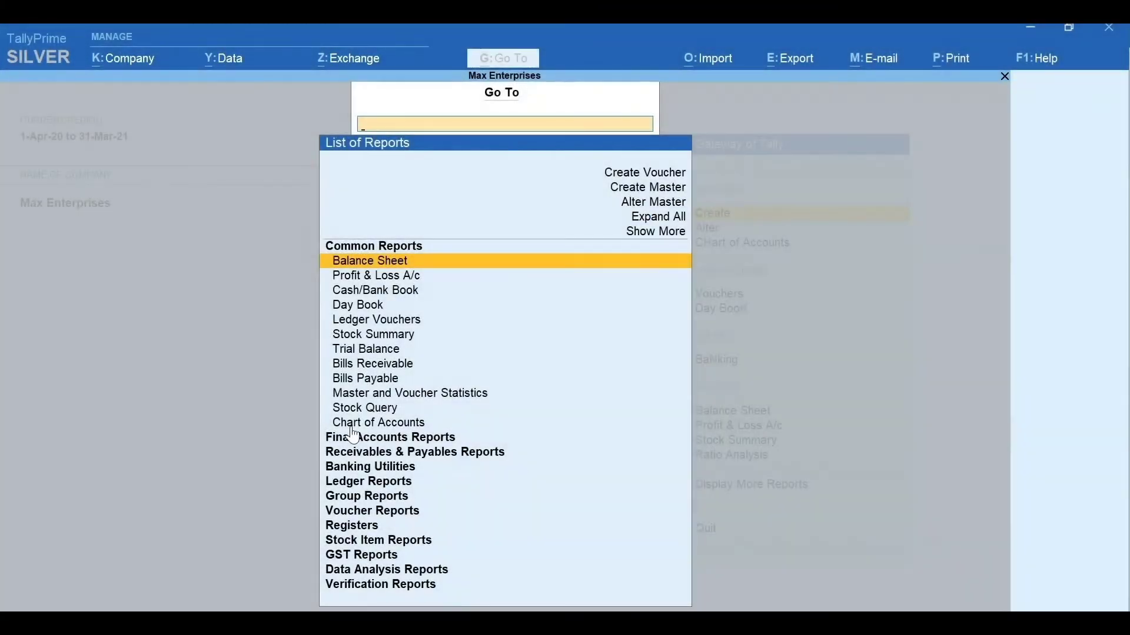
- Open the company's GST Details through Alter Master
{"action": "key", "text": "Up"}
{"action": "key", "text": "Up"}
{"action": "key", "text": "Up"}
{"action": "key", "text": "Return"}
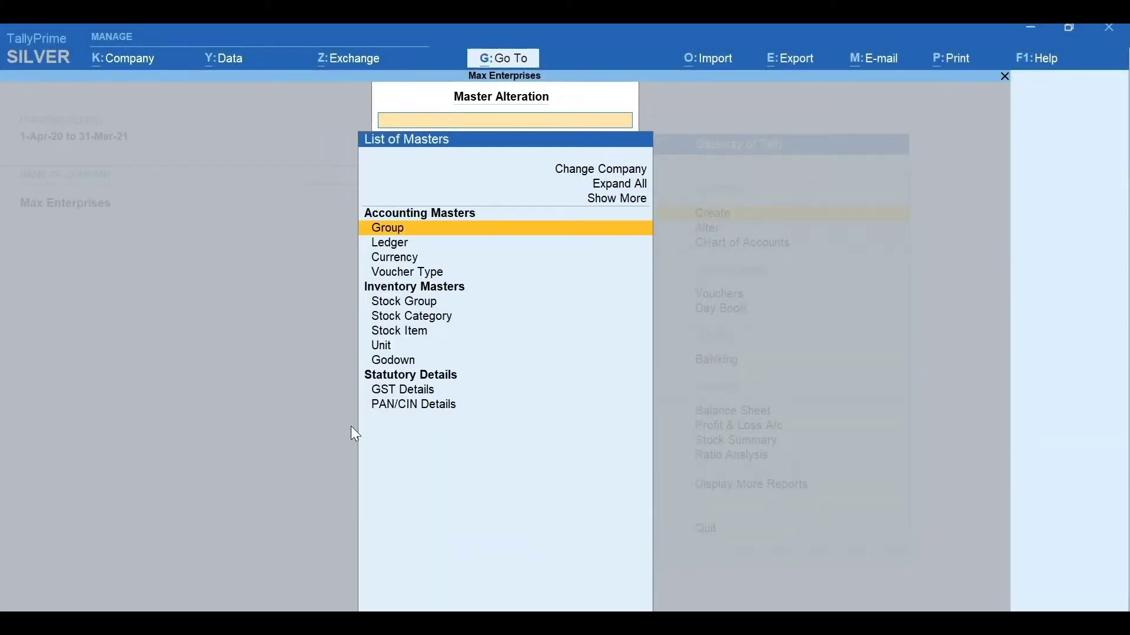
{"action": "type", "text": "GST"}
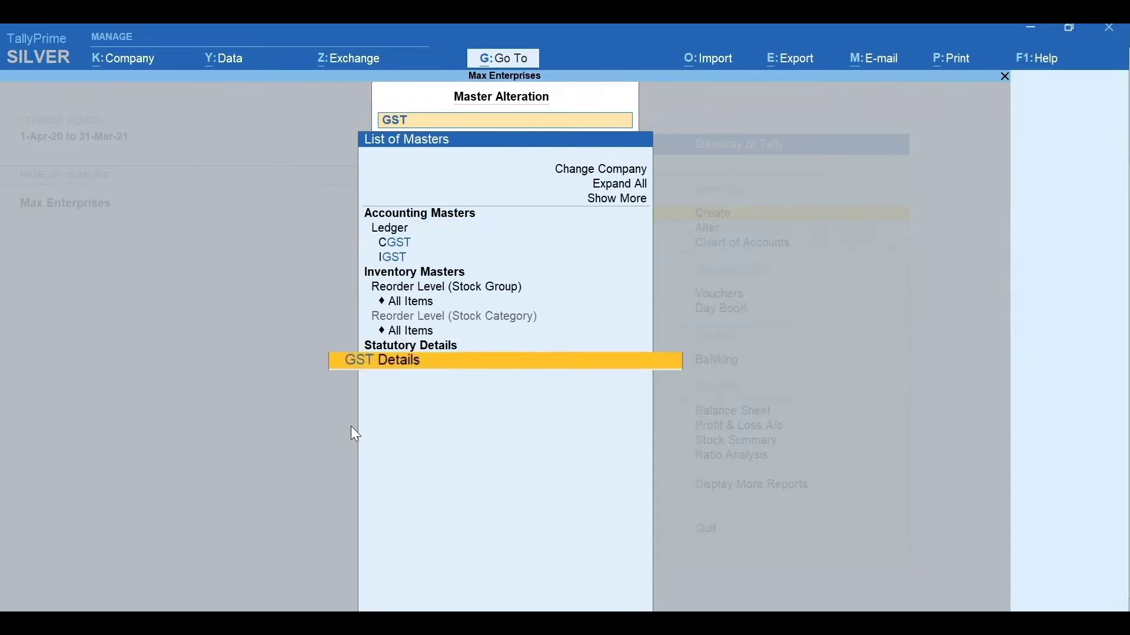
{"action": "key", "text": "Return"}
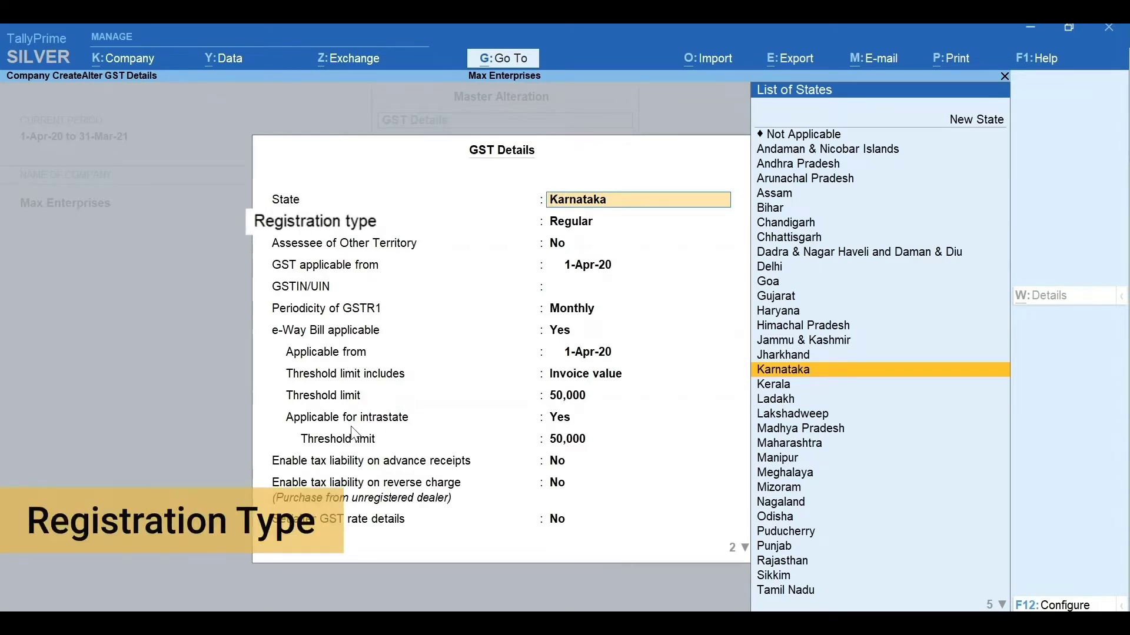
- Keep Karnataka, Regular and Monthly GSTR1, enter the company GSTIN, and enable GST rate details
{"action": "key", "text": "Return"}
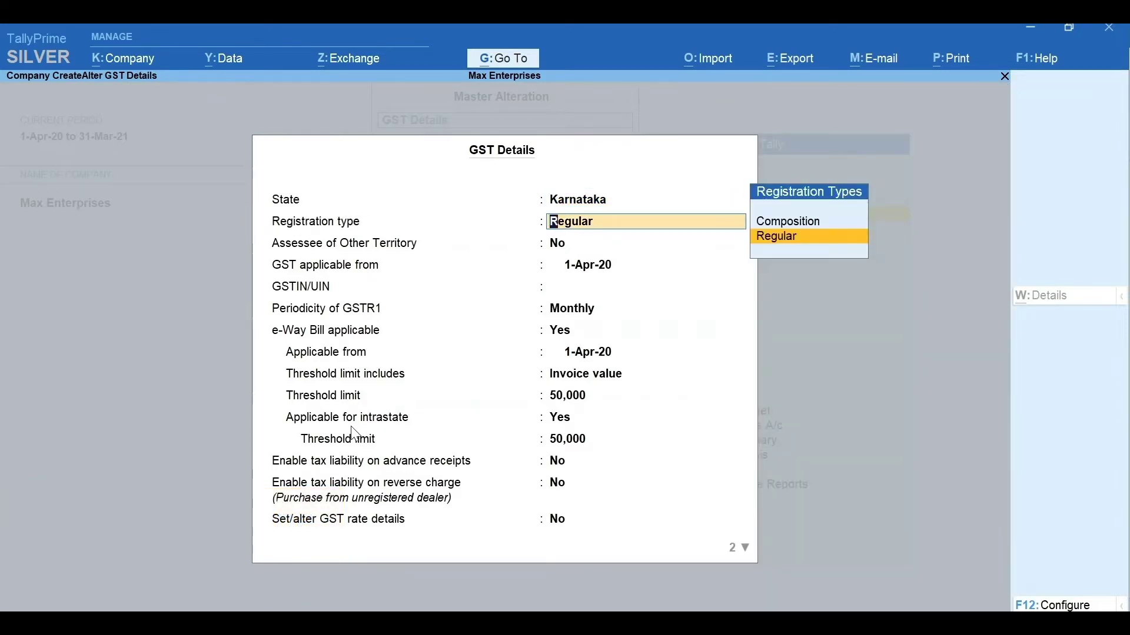
{"action": "key", "text": "Return"}
{"action": "key", "text": "Return"}
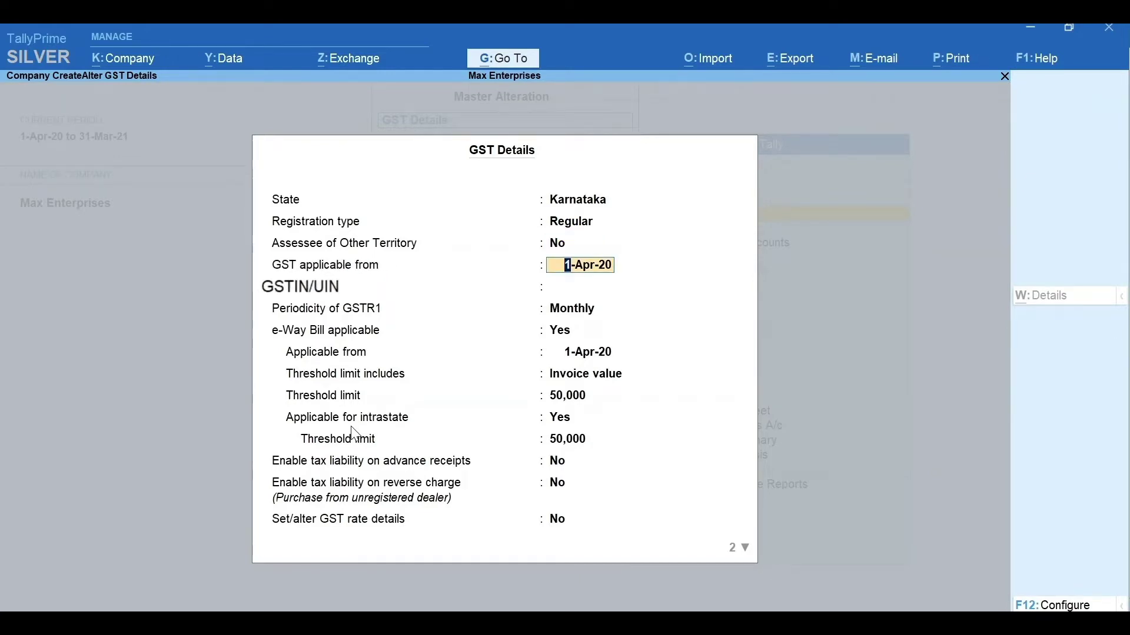
{"action": "key", "text": "Return"}
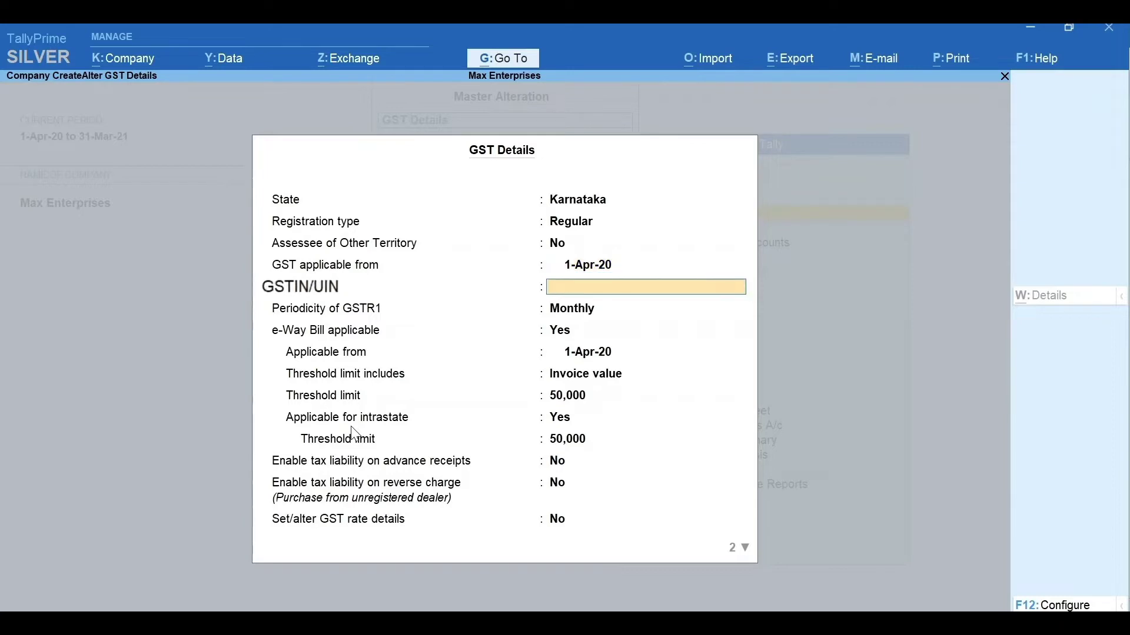
{"action": "type", "text": "29AAACP7879D1Z"}
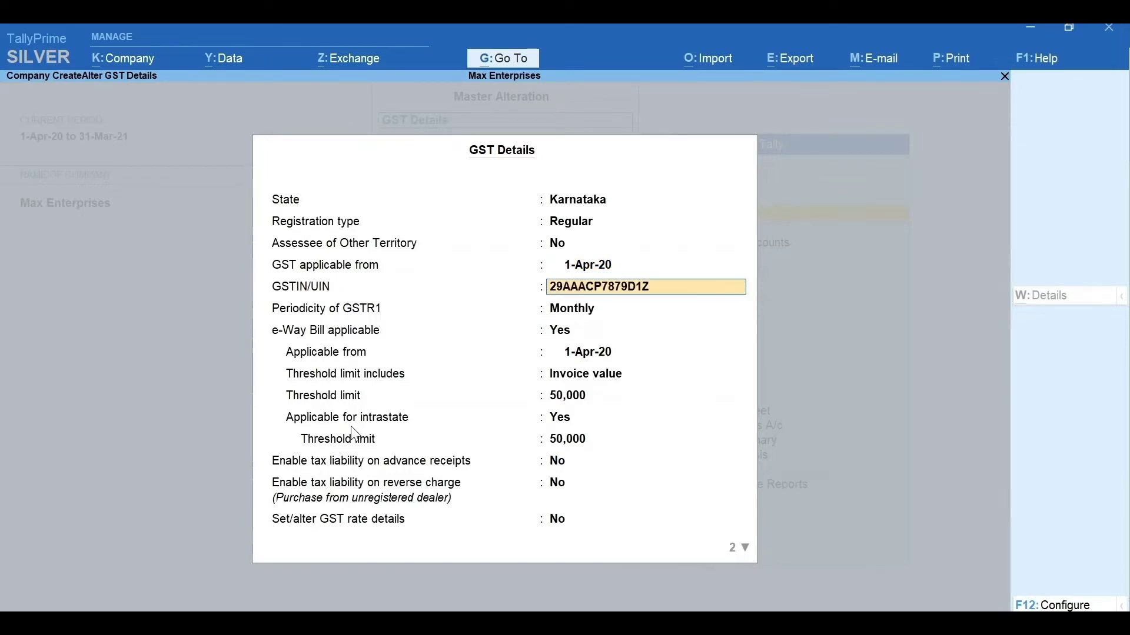
{"action": "key", "text": "Return"}
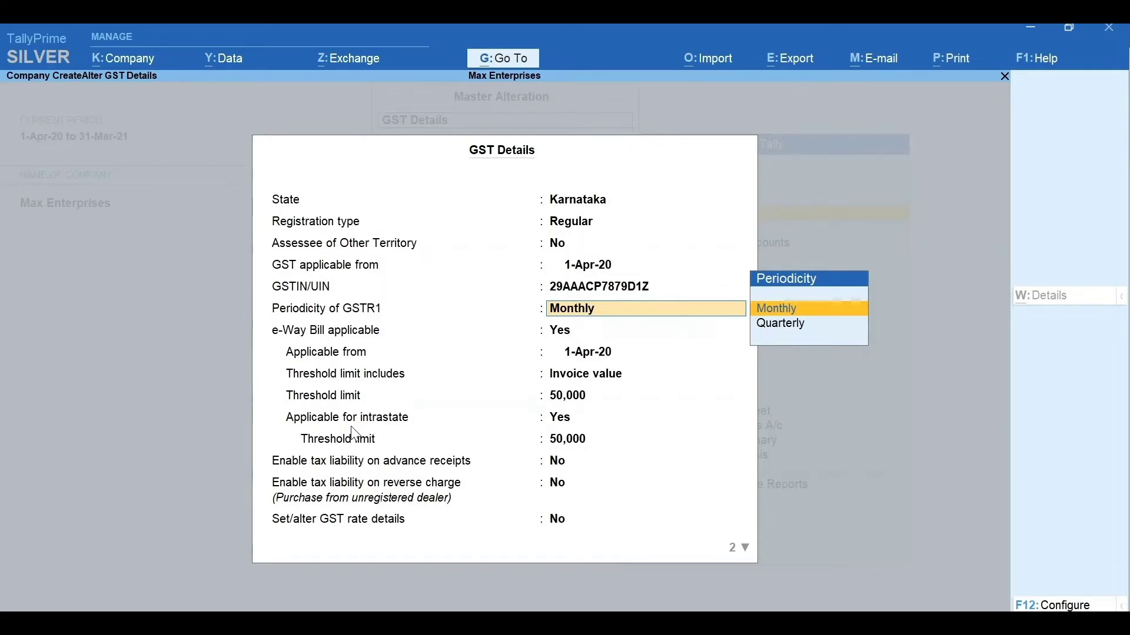
{"action": "key", "text": "Return"}
{"action": "key", "text": "Return"}
{"action": "key", "text": "Return"}
{"action": "key", "text": "Return"}
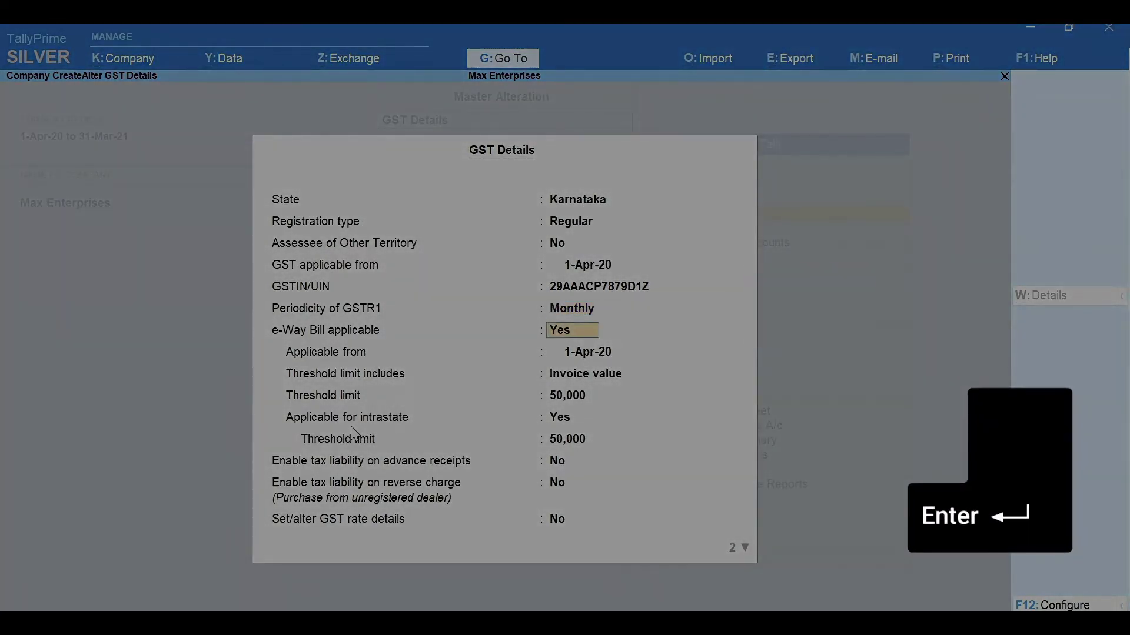
{"action": "key", "text": "Return"}
{"action": "key", "text": "Return"}
{"action": "key", "text": "Return"}
{"action": "key", "text": "Return"}
{"action": "key", "text": "Return"}
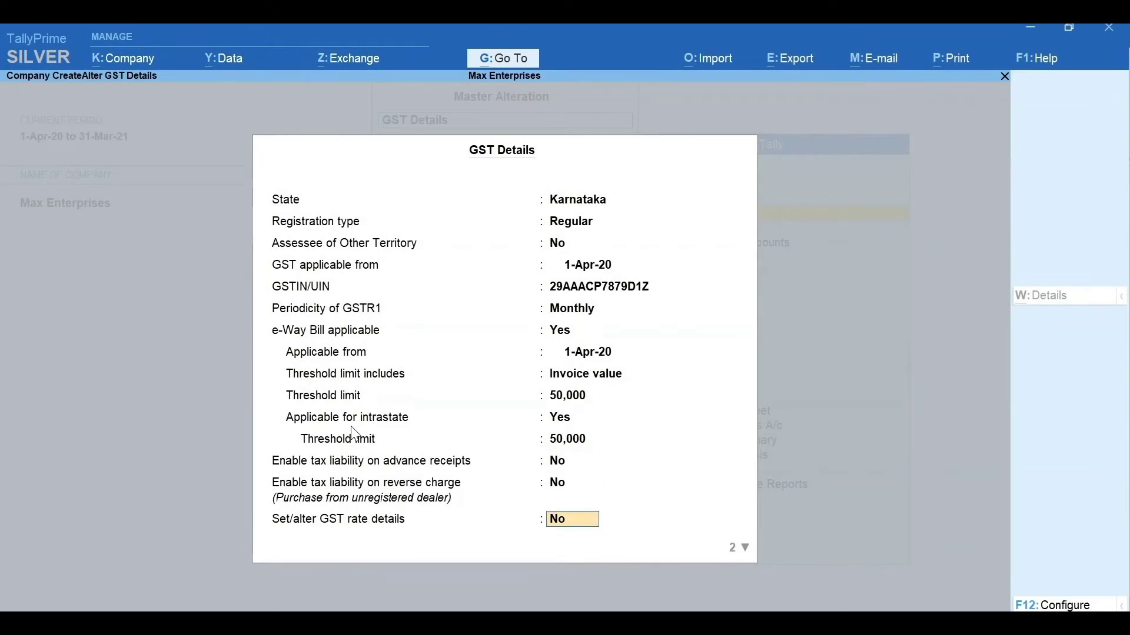
{"action": "type", "text": "y"}
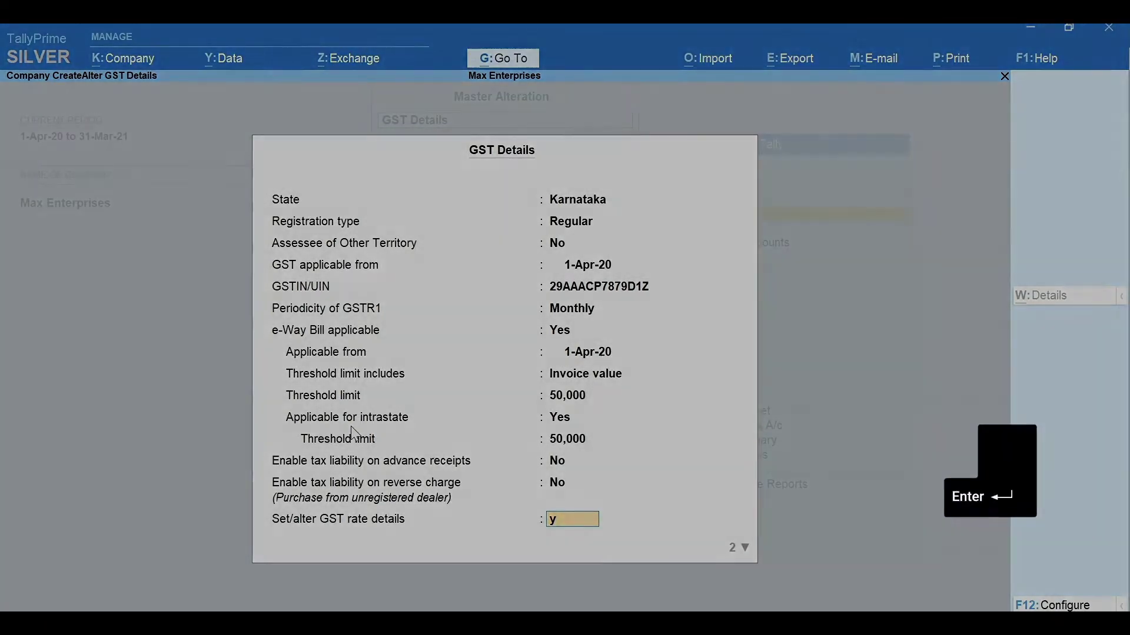
{"action": "key", "text": "Return"}
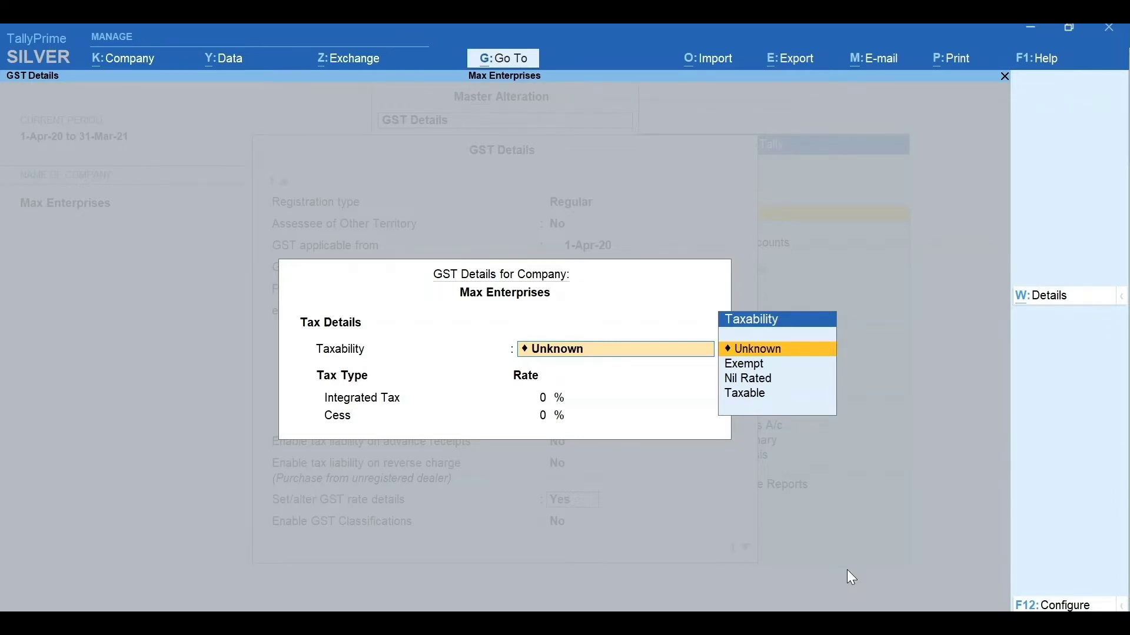
- Bring up the F12 Configuration for the company's GST rate details
{"action": "key", "text": "F12"}
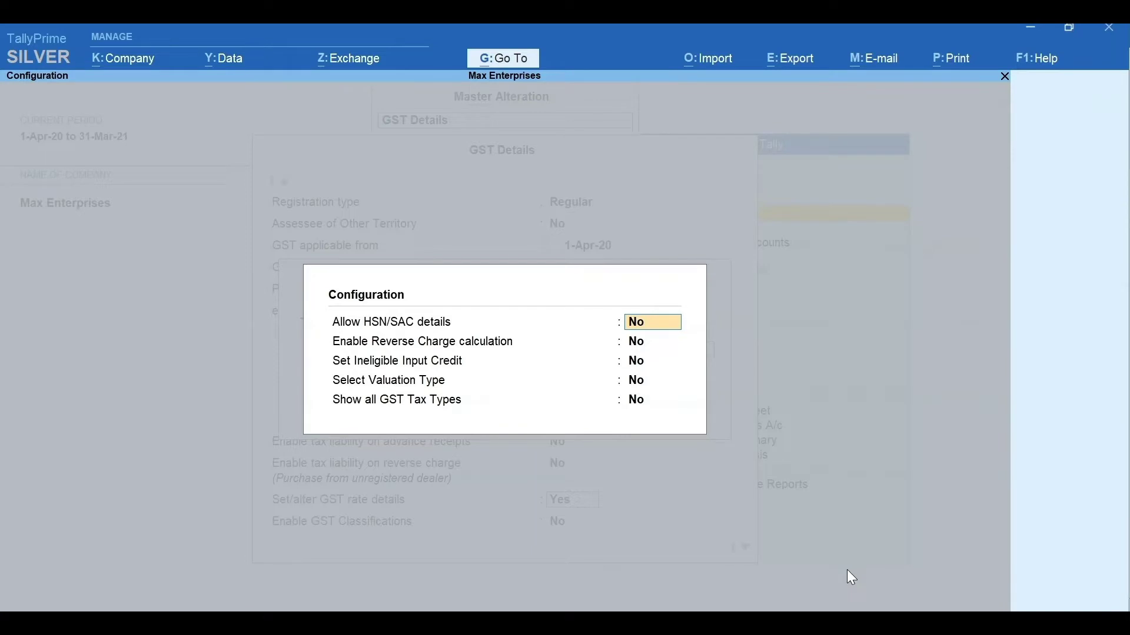
- Turn on HSN/SAC details and Show all GST tax types in the configuration
{"action": "type", "text": "y"}
{"action": "key", "text": "Return"}
{"action": "key", "text": "Return"}
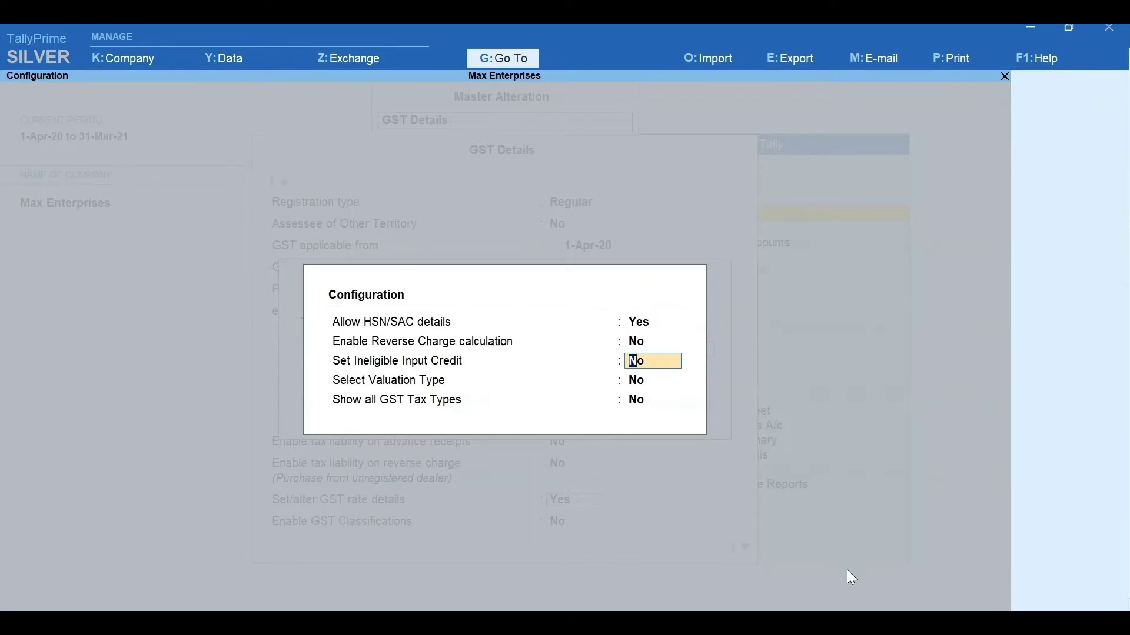
{"action": "key", "text": "Return"}
{"action": "key", "text": "Return"}
{"action": "type", "text": "y"}
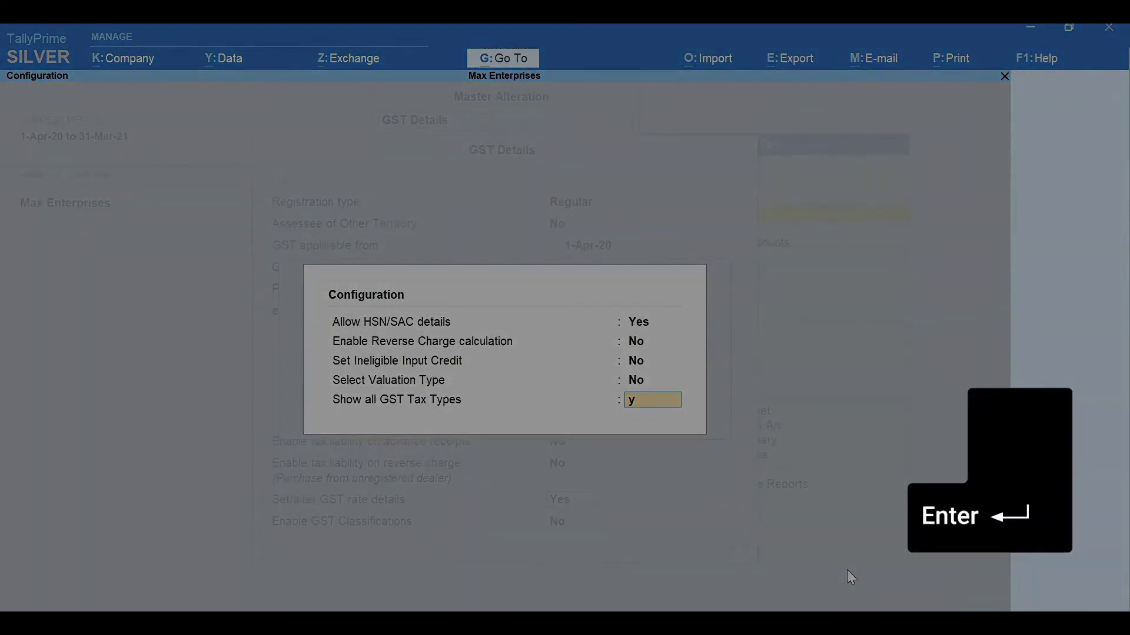
{"action": "key", "text": "Return"}
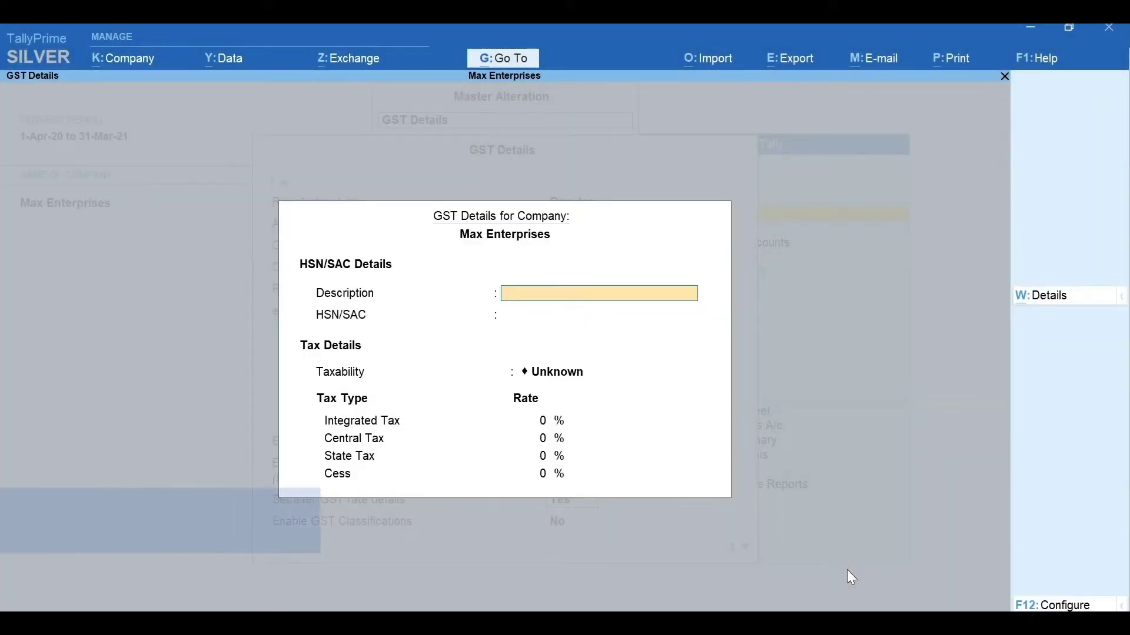
- Enter description Computers, HSN 8471, taxability Taxable and 18% integrated tax
{"action": "type", "text": "Computers"}
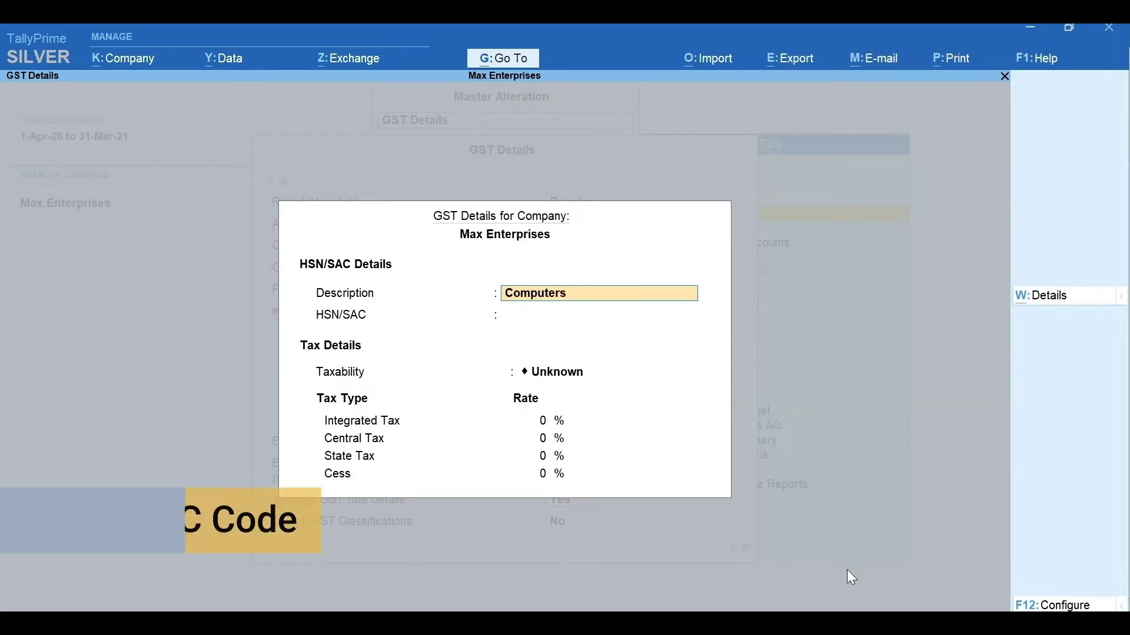
{"action": "key", "text": "Return"}
{"action": "type", "text": "8471"}
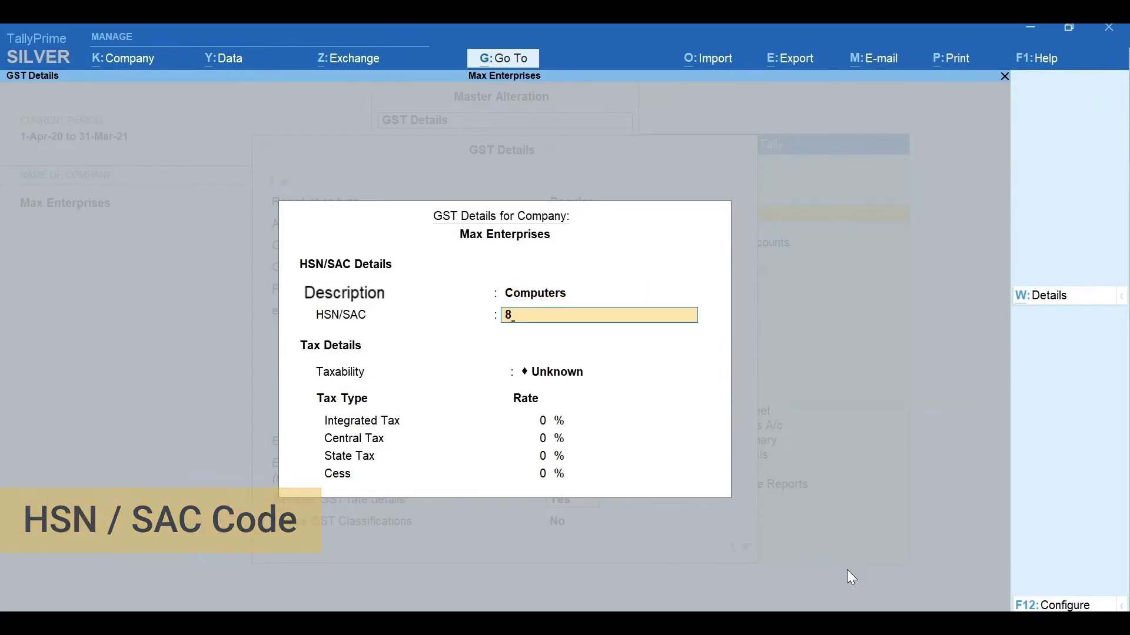
{"action": "key", "text": "Return"}
{"action": "key", "text": "Down"}
{"action": "key", "text": "Down"}
{"action": "key", "text": "Down"}
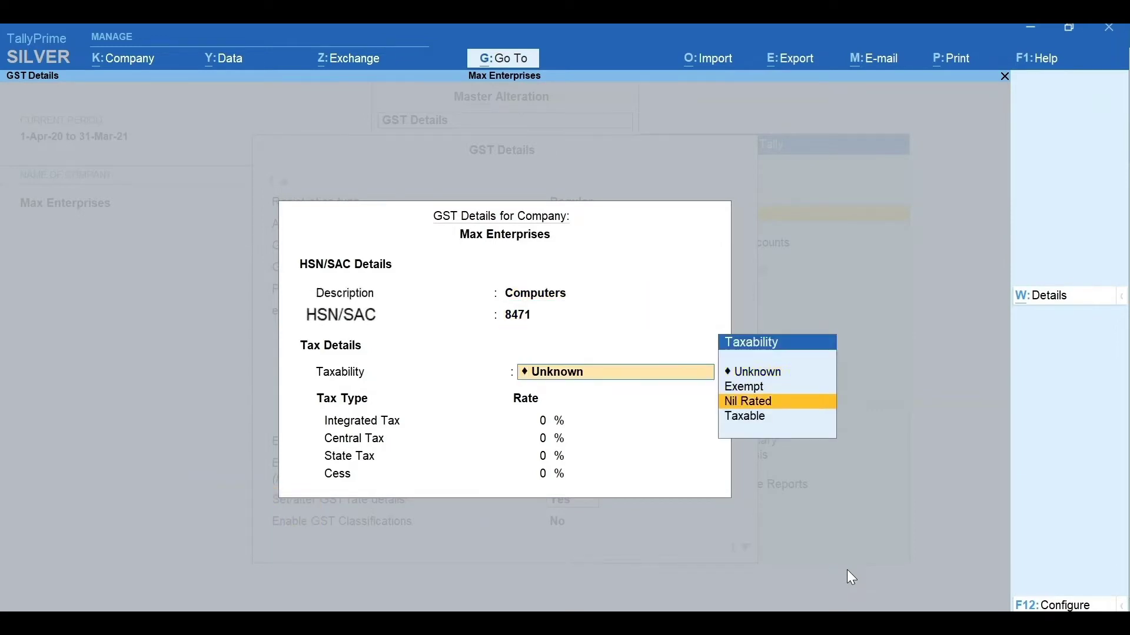
{"action": "key", "text": "Return"}
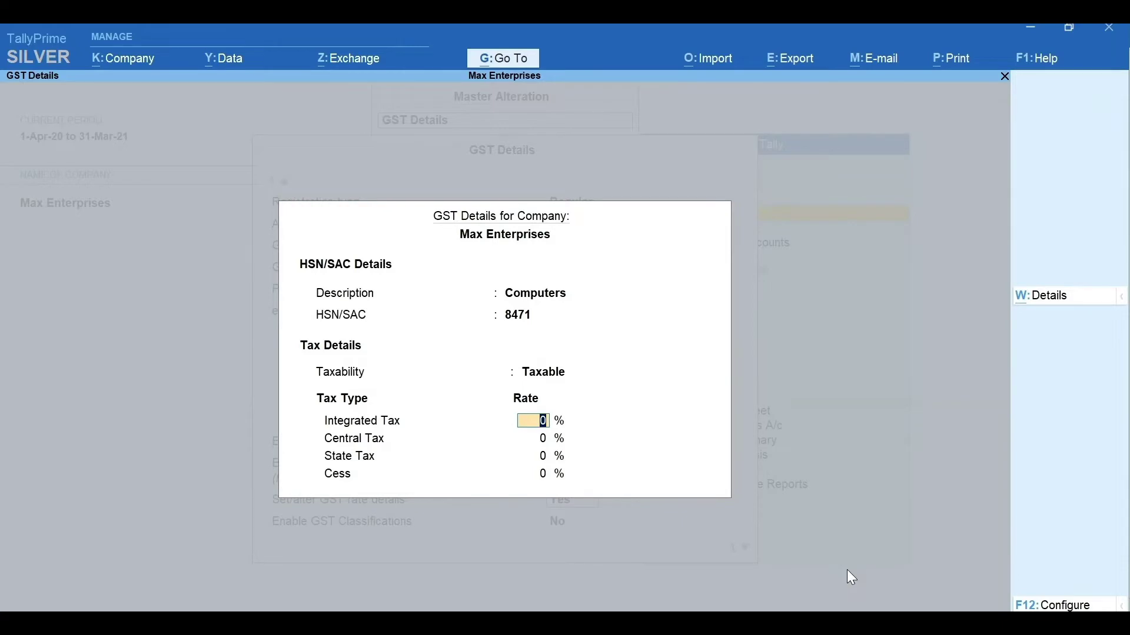
{"action": "type", "text": "18"}
{"action": "key", "text": "Return"}
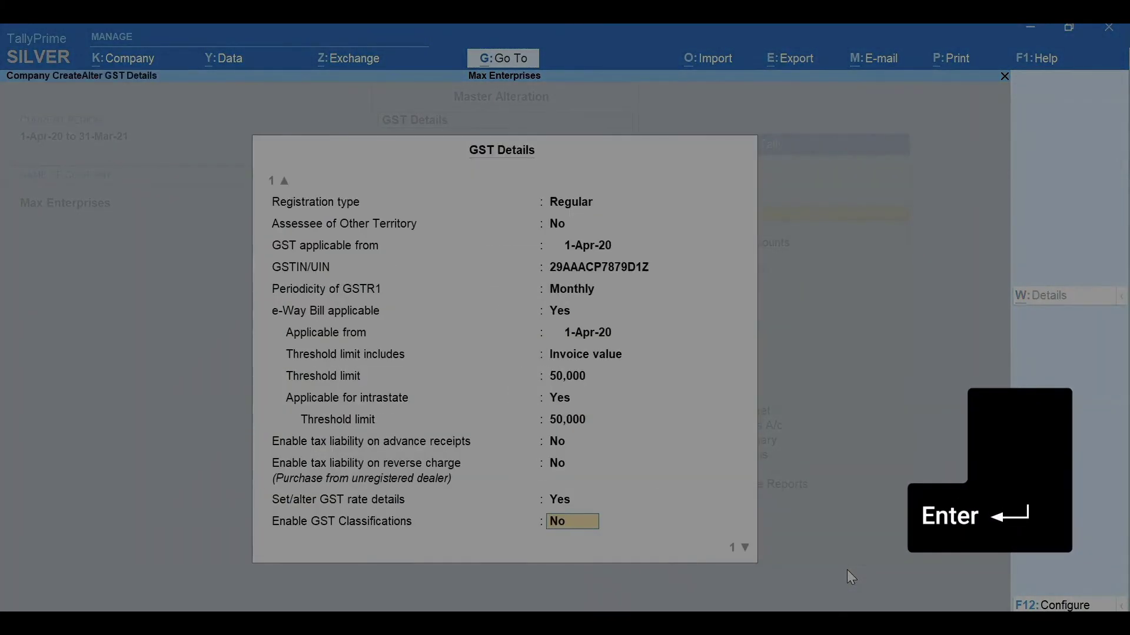
- Save the company GST details, reopen them via Alter Master to verify, then go to Company Features (F11)
{"action": "key", "text": "ctrl+a"}
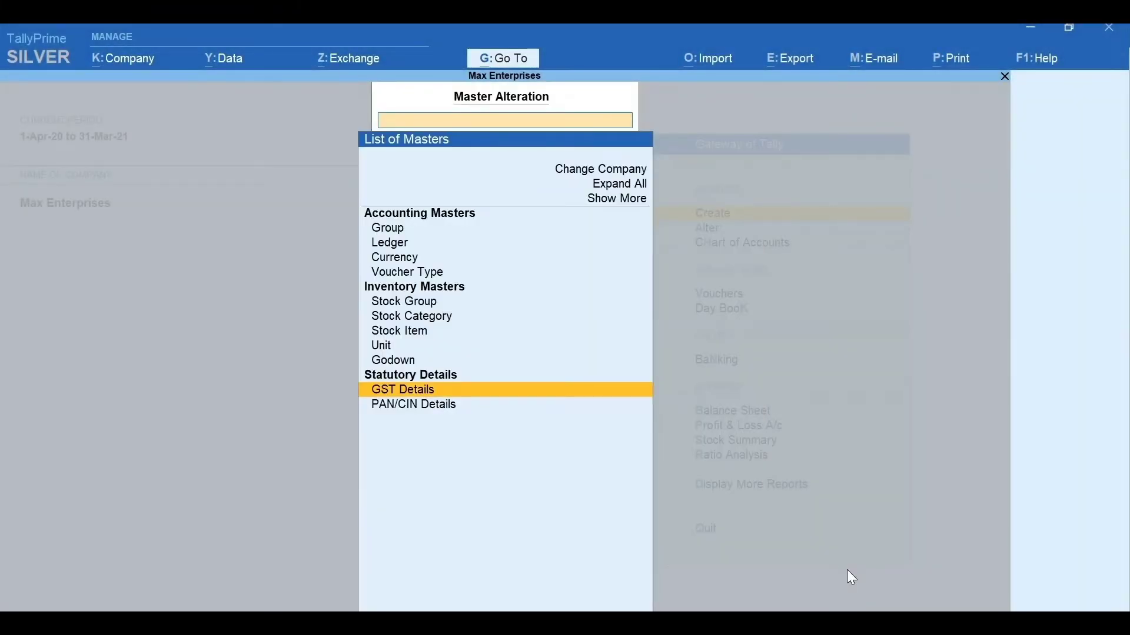
{"action": "key", "text": "Escape"}
{"action": "key", "text": "Escape"}
{"action": "key", "text": "a"}
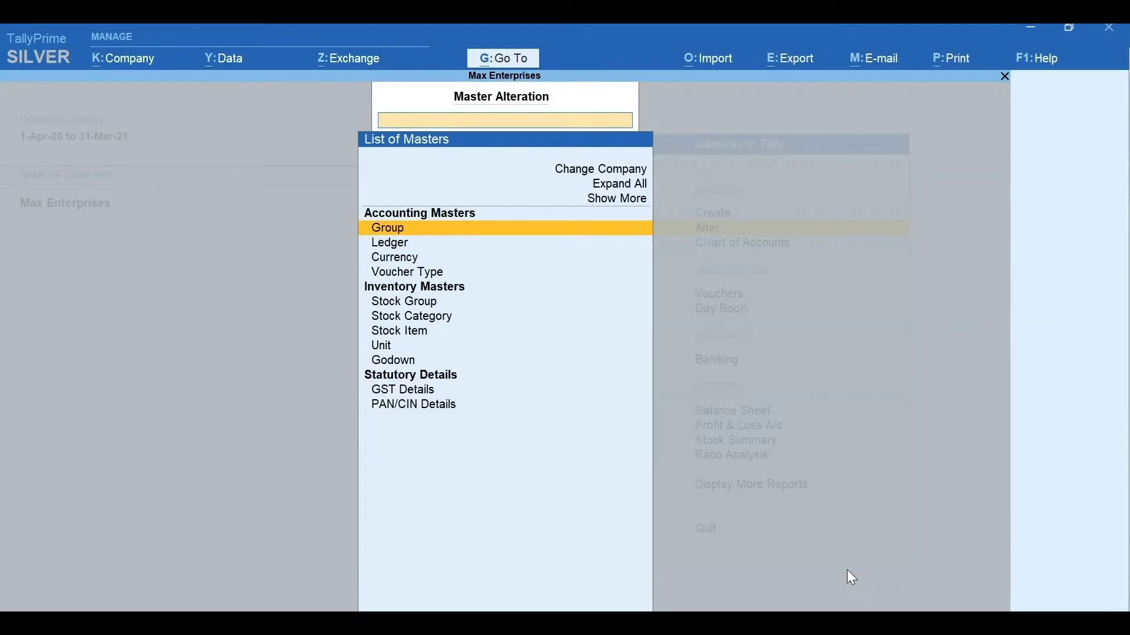
{"action": "type", "text": "GST"}
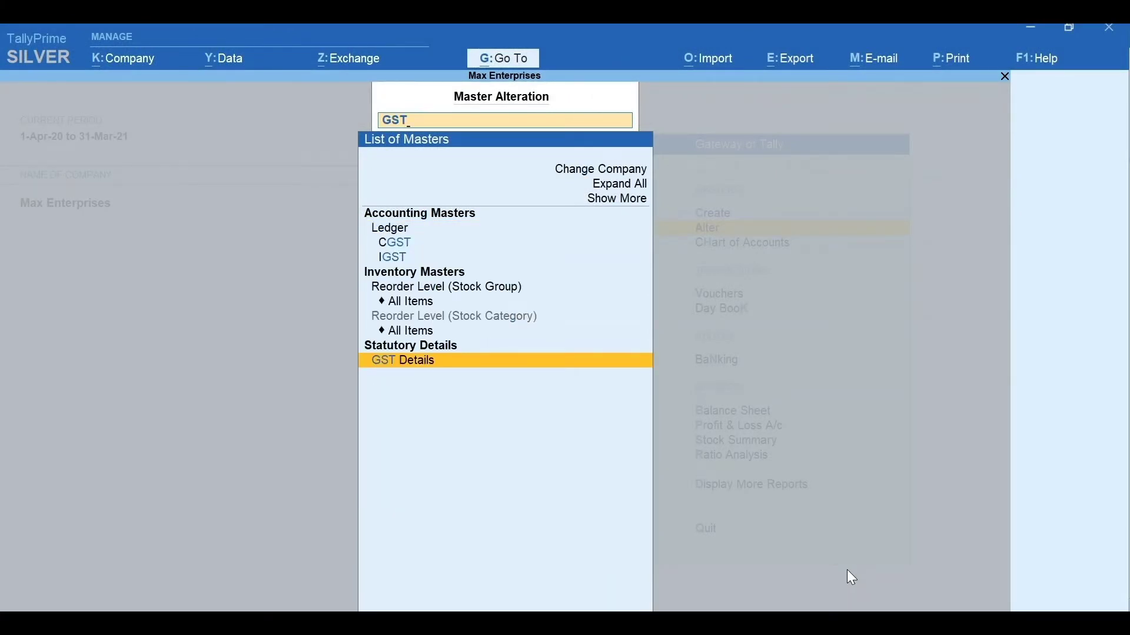
{"action": "key", "text": "Return"}
{"action": "key", "text": "Escape"}
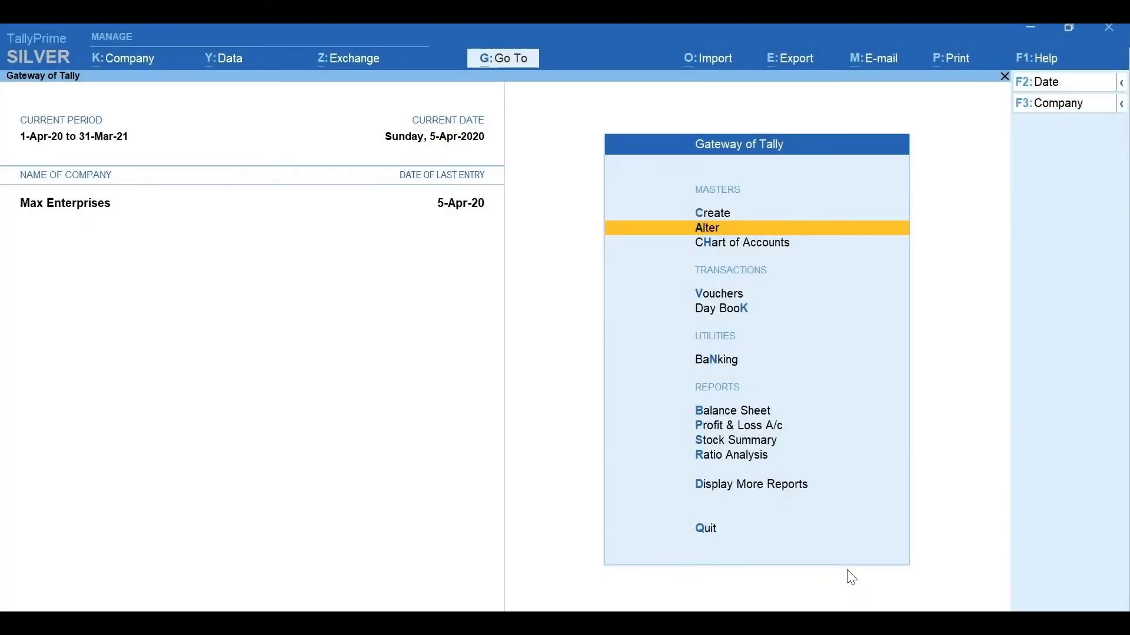
{"action": "key", "text": "F11"}
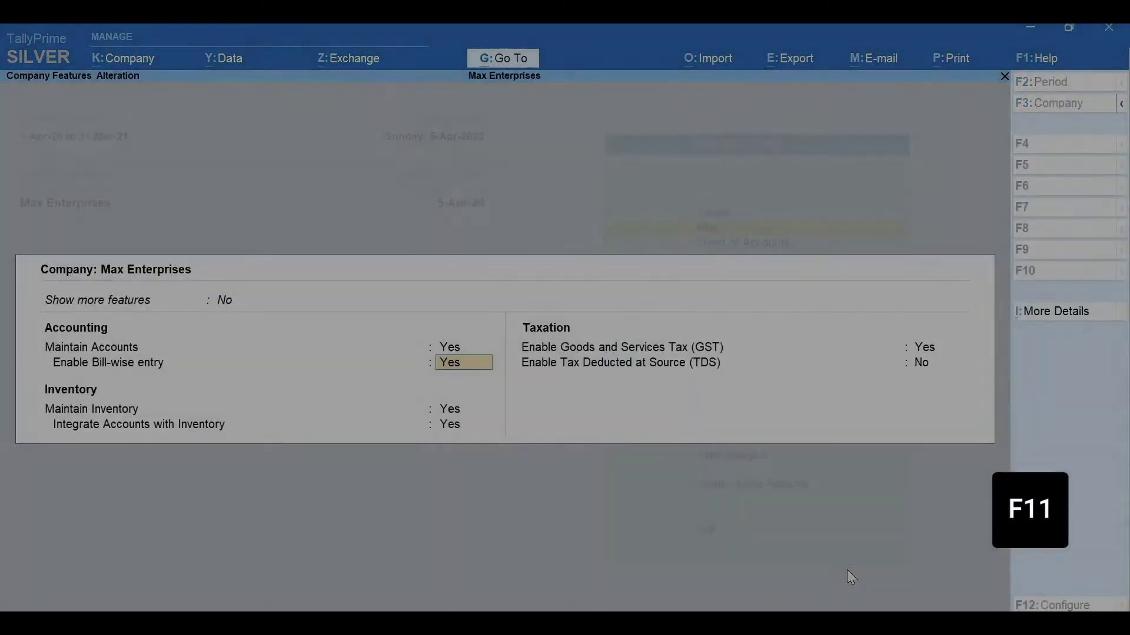
- Confirm Enable GST is Yes in Company Features and return to Gateway of Tally
{"action": "key", "text": "Return"}
{"action": "key", "text": "Return"}
{"action": "key", "text": "Return"}
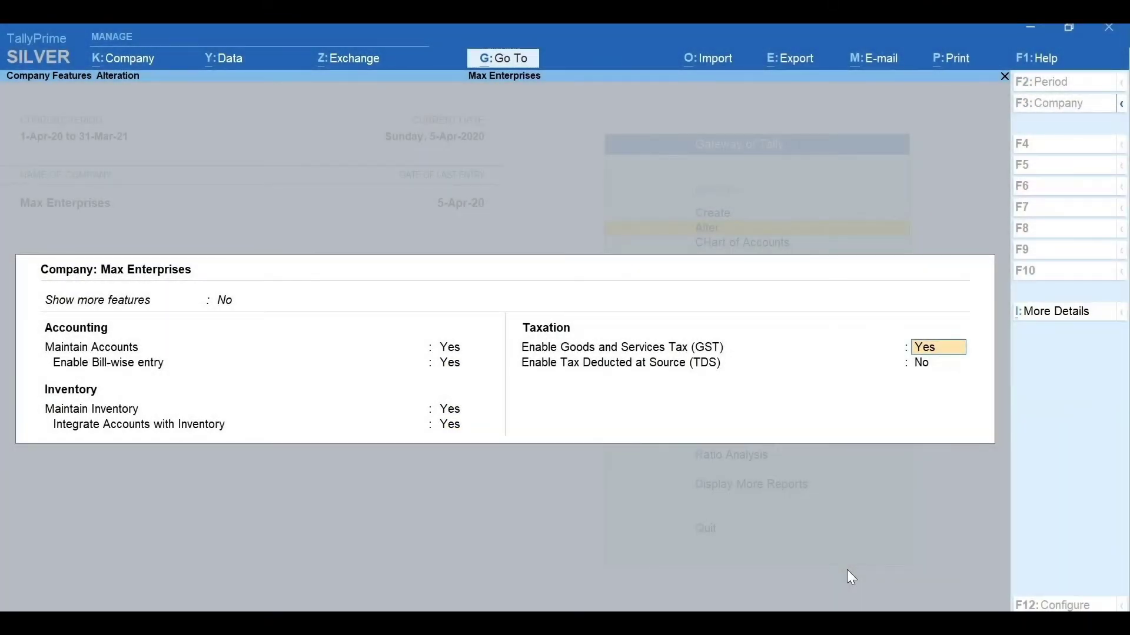
{"action": "key", "text": "Escape"}
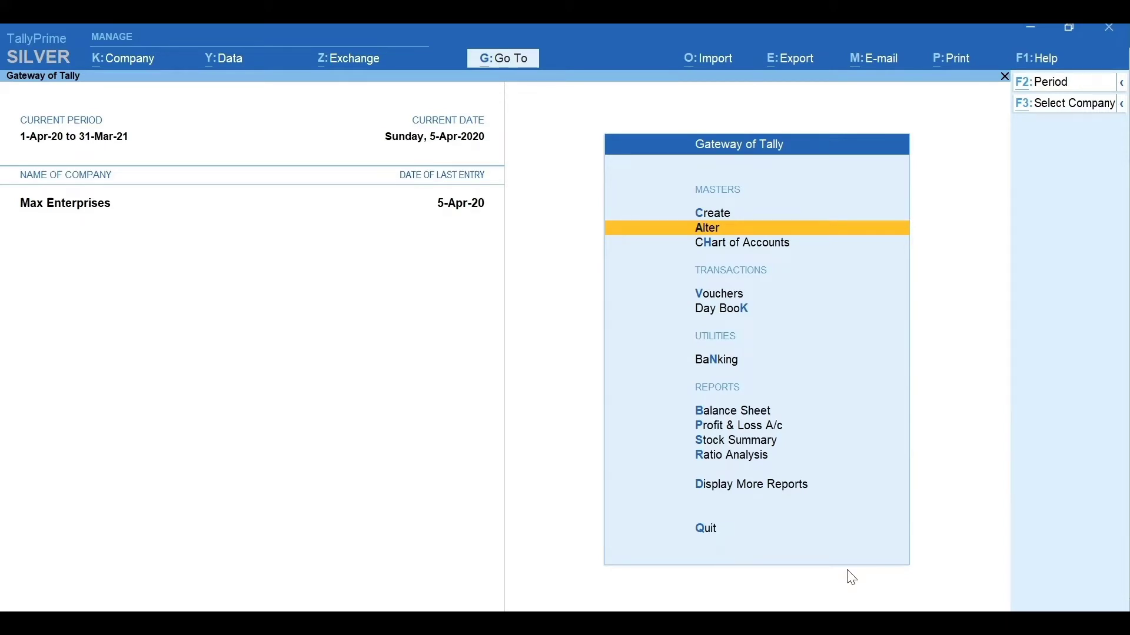
- Open the GST Rate Setup report in detailed view and move to the Digital Cameras group
{"action": "key", "text": "alt+g"}
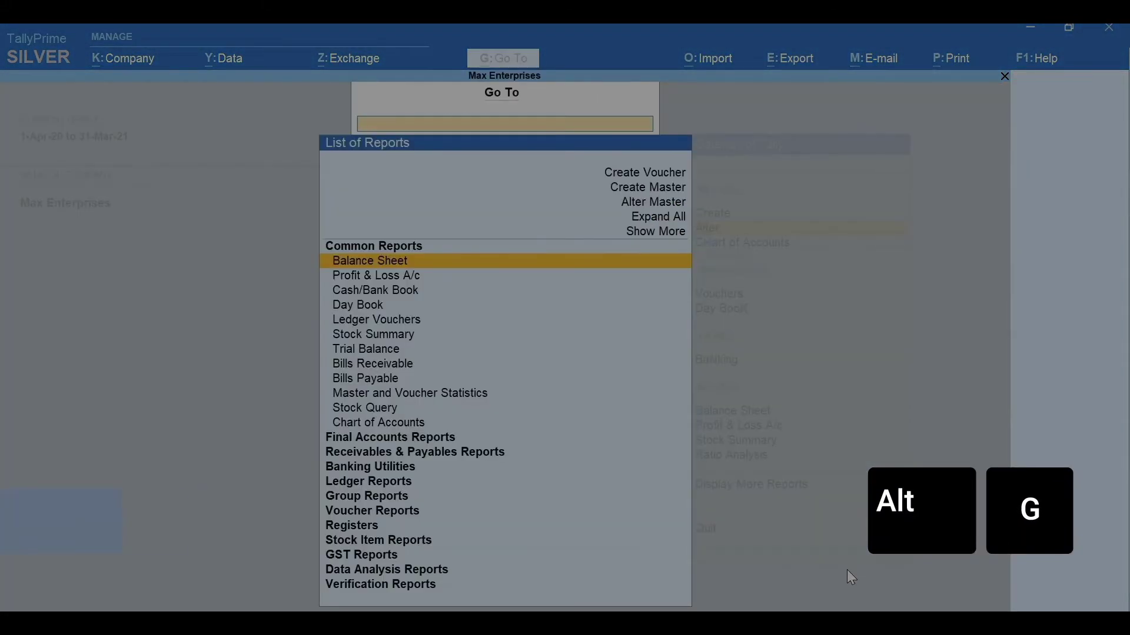
{"action": "type", "text": "Rate"}
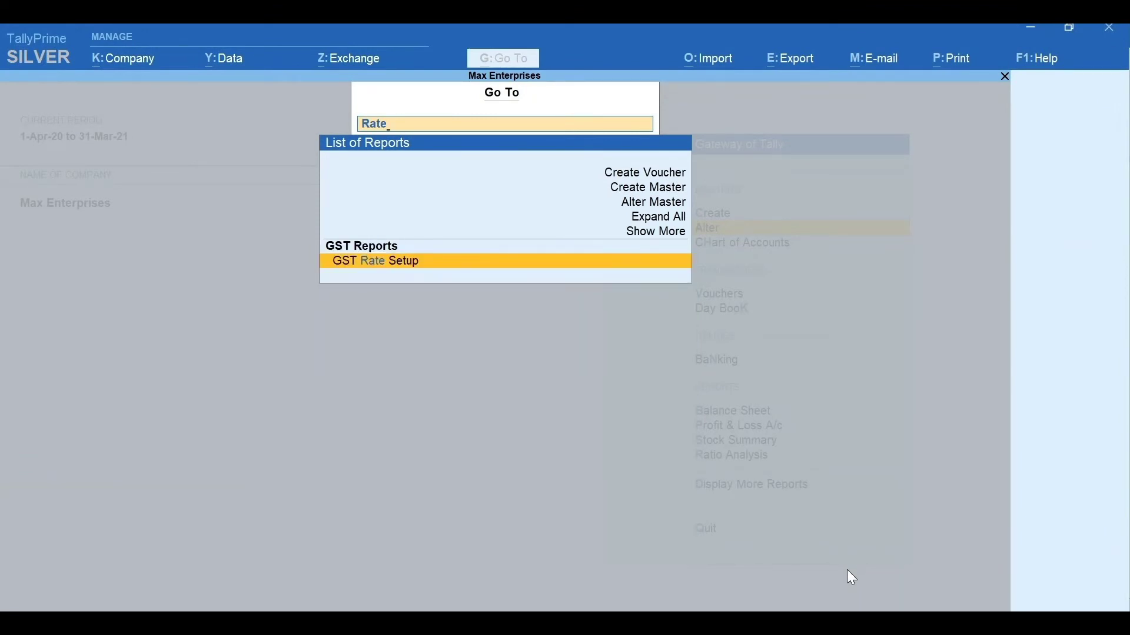
{"action": "key", "text": "Return"}
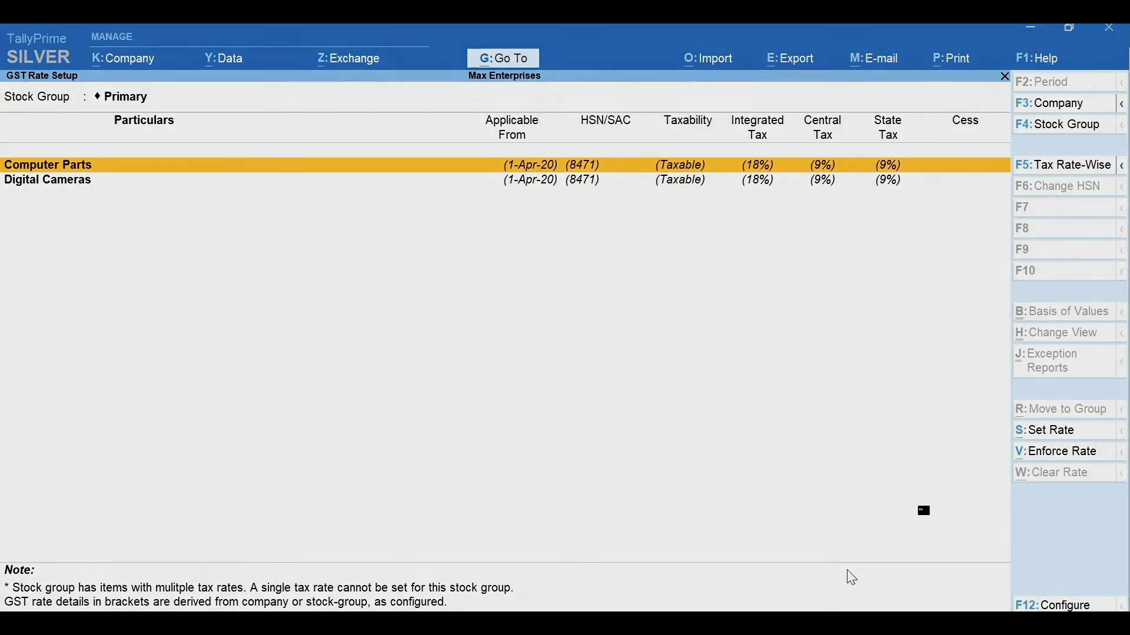
{"action": "key", "text": "alt+F5"}
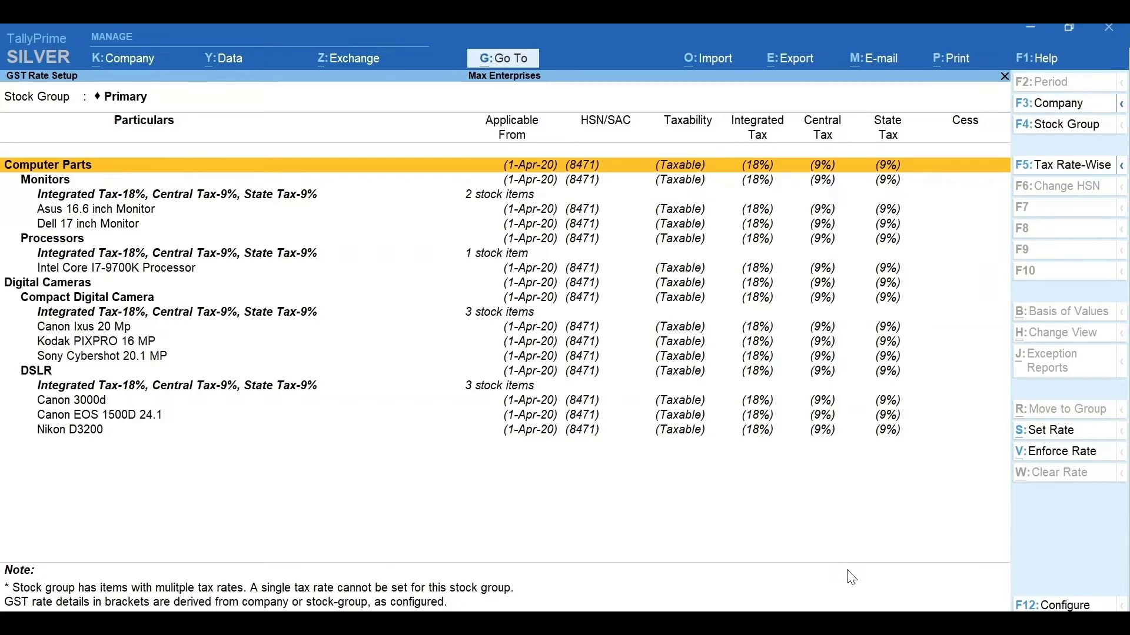
{"action": "key", "text": "Down"}
{"action": "key", "text": "Down"}
{"action": "key", "text": "Down"}
{"action": "key", "text": "Down"}
{"action": "key", "text": "Down"}
{"action": "key", "text": "Down"}
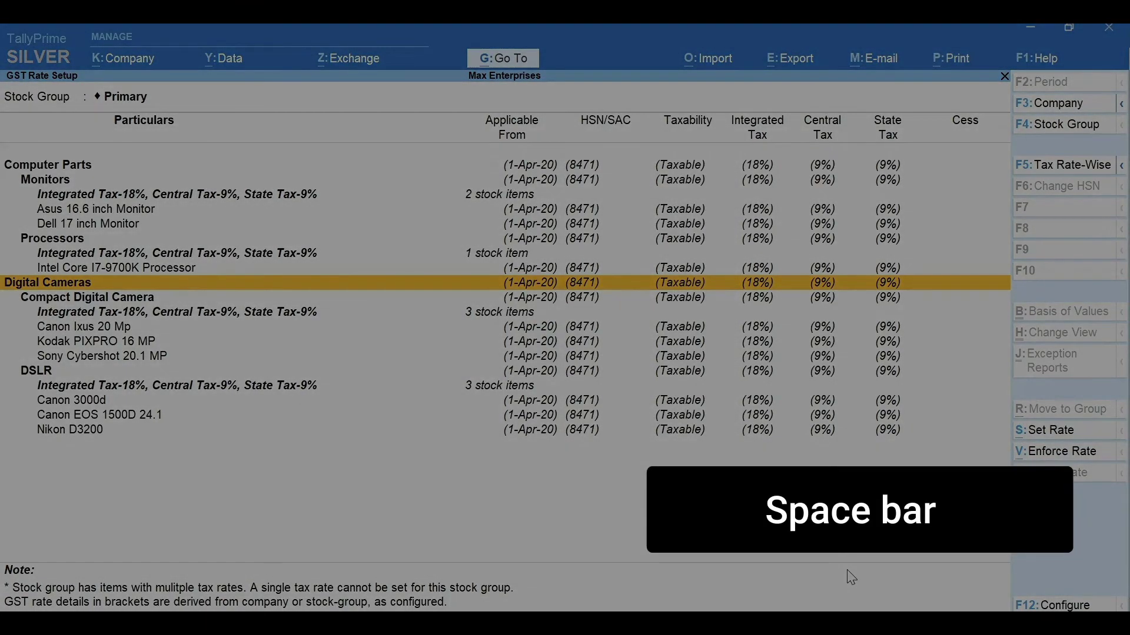
- Give Digital Cameras description Digital Camera, HSN 8525, Taxable, with 28% integrated tax
{"action": "key", "text": "space"}
{"action": "key", "text": "alt+s"}
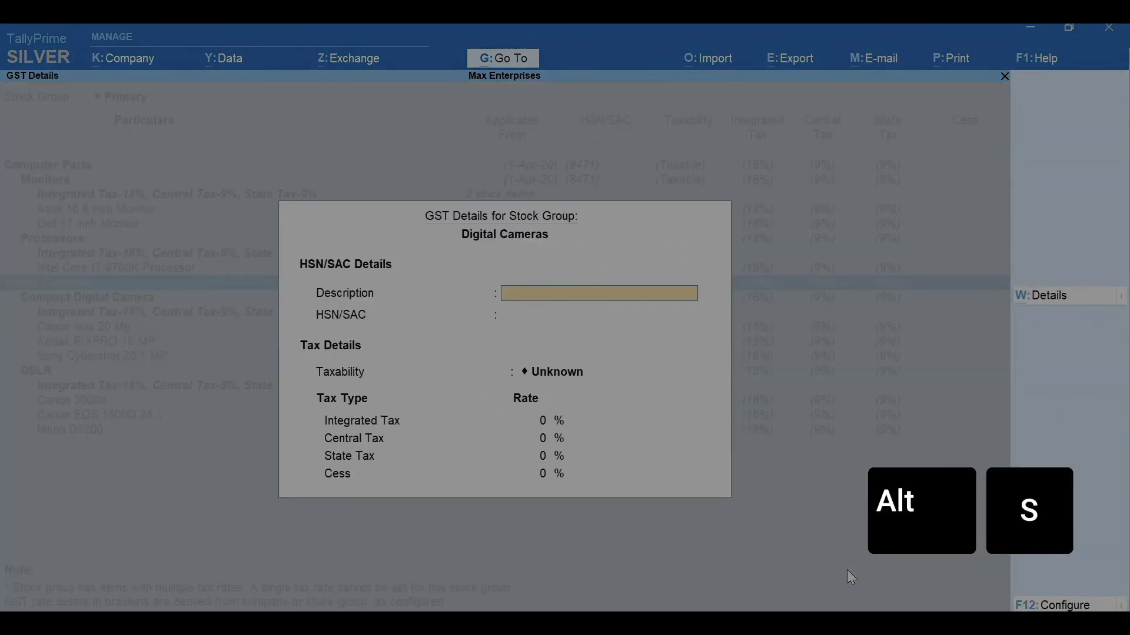
{"action": "type", "text": "Digital Camera"}
{"action": "key", "text": "Return"}
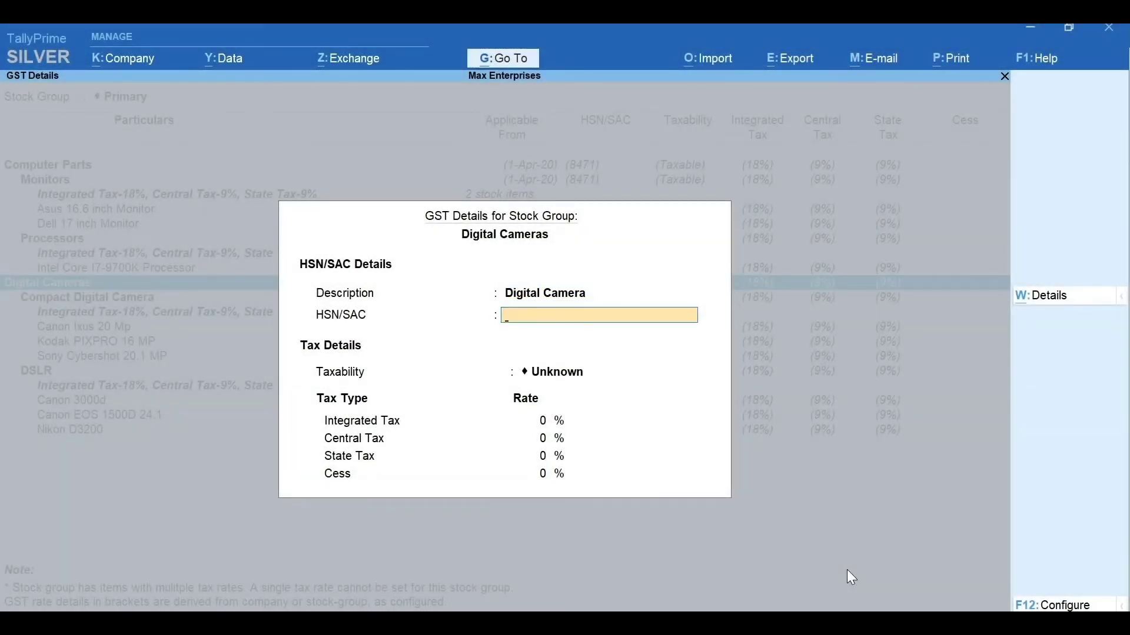
{"action": "type", "text": "8525"}
{"action": "key", "text": "Return"}
{"action": "key", "text": "t"}
{"action": "key", "text": "Return"}
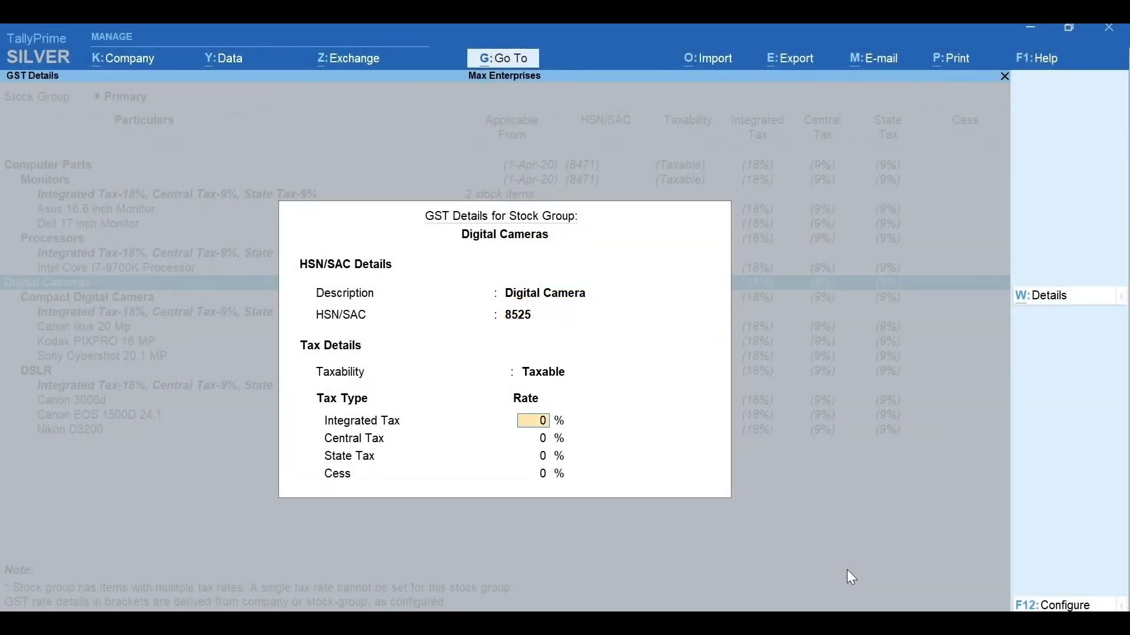
{"action": "type", "text": "28"}
{"action": "key", "text": "Return"}
{"action": "key", "text": "Return"}
{"action": "key", "text": "Return"}
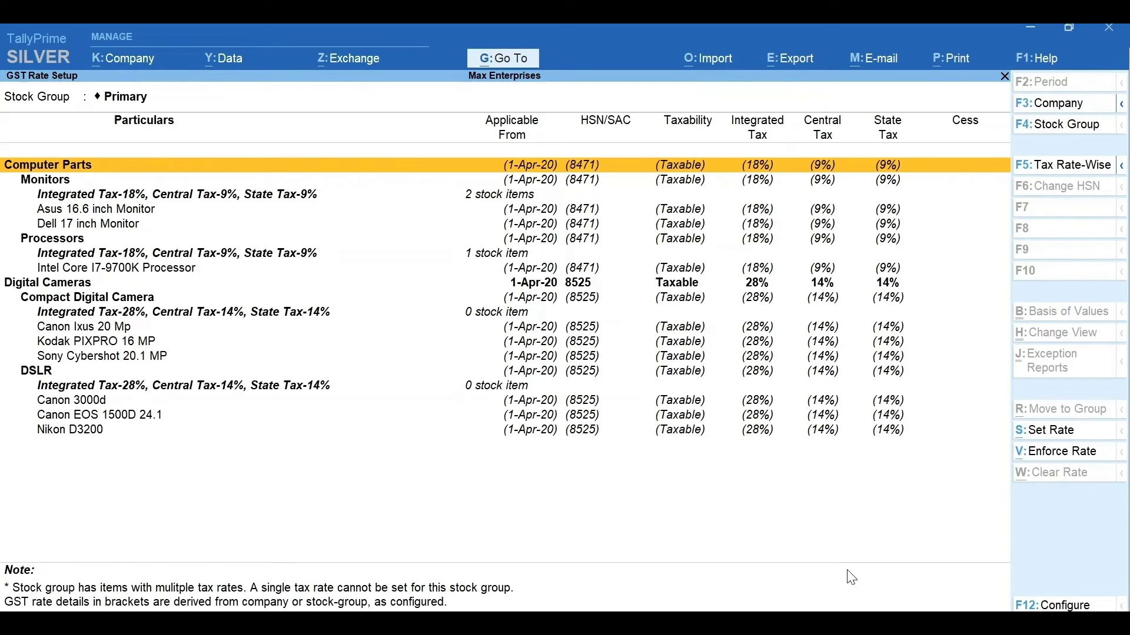
- Reselect Digital Cameras and bring its rate settings back up to check them
{"action": "key", "text": "Down"}
{"action": "key", "text": "Down"}
{"action": "key", "text": "Down"}
{"action": "key", "text": "Down"}
{"action": "key", "text": "Down"}
{"action": "key", "text": "Down"}
{"action": "key", "text": "Down"}
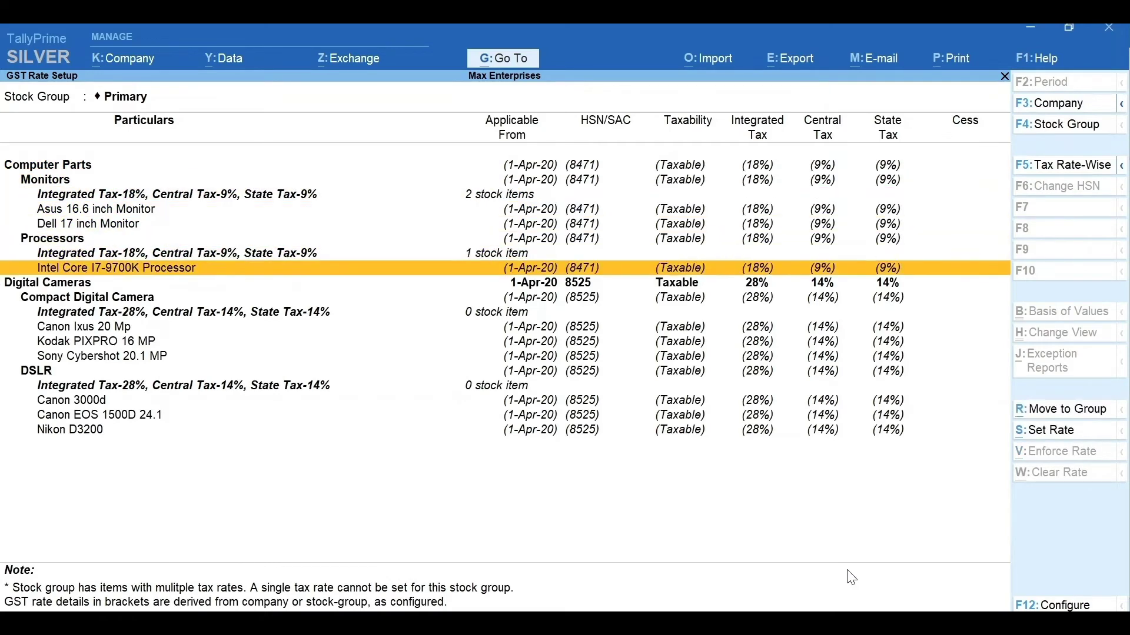
{"action": "key", "text": "Down"}
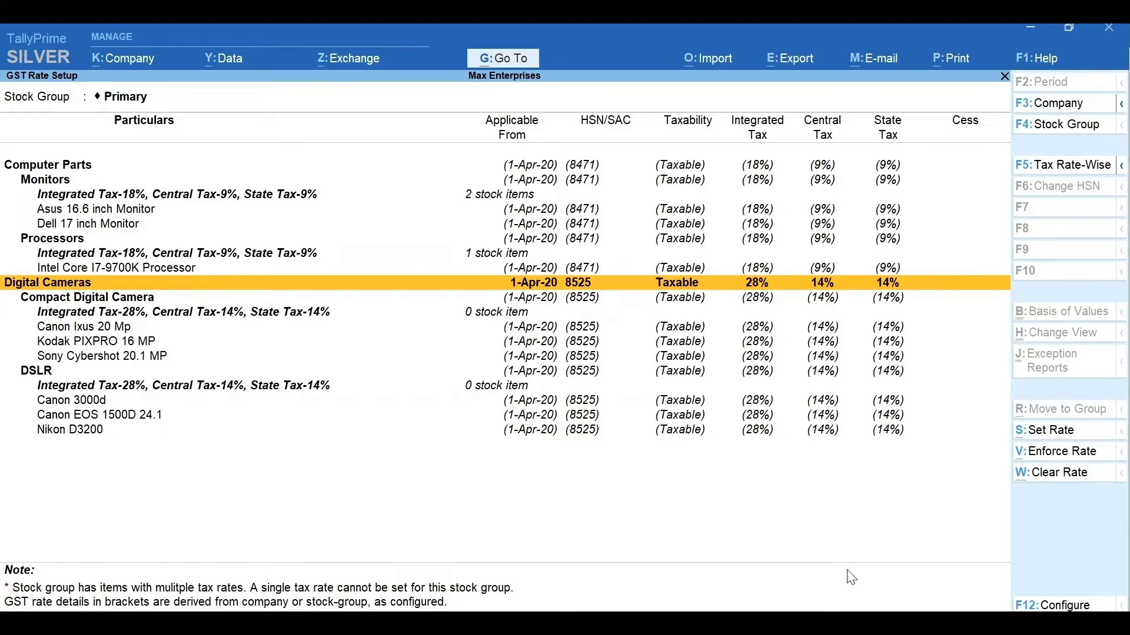
{"action": "key", "text": "space"}
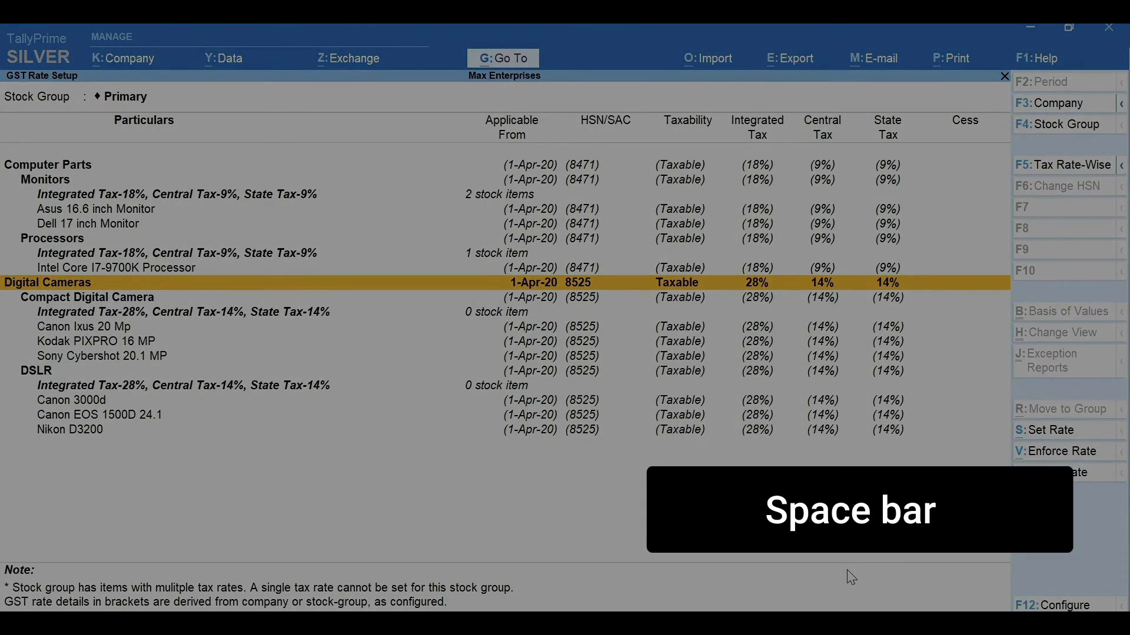
{"action": "key", "text": "alt+s"}
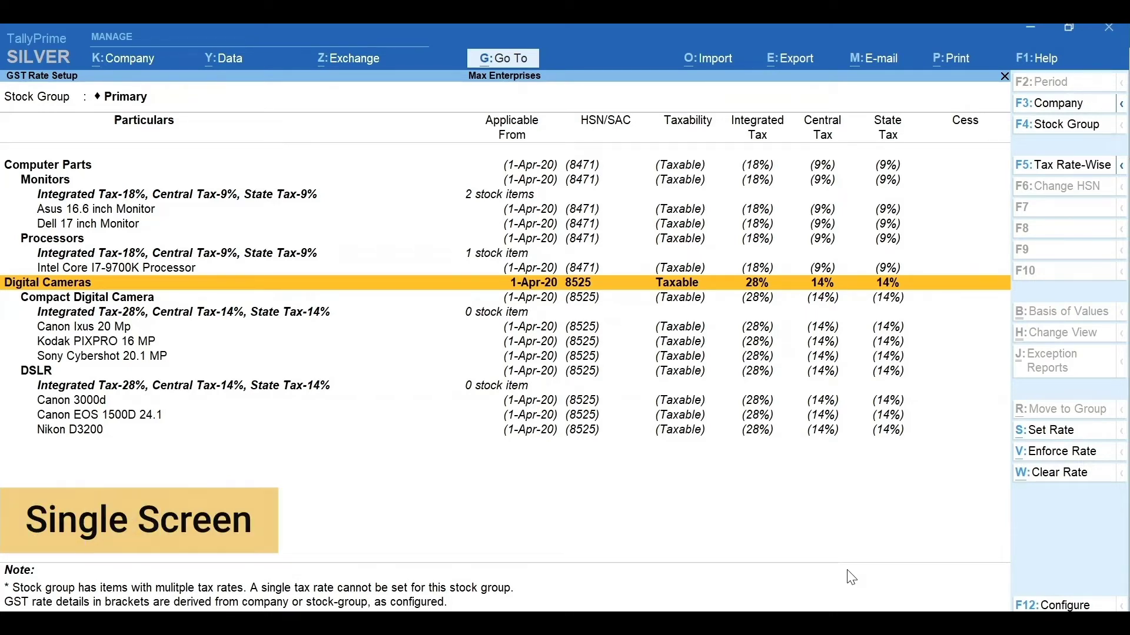
- Open Update Party GSTIN/UIN for all groups and all ledgers
{"action": "key", "text": "alt+g"}
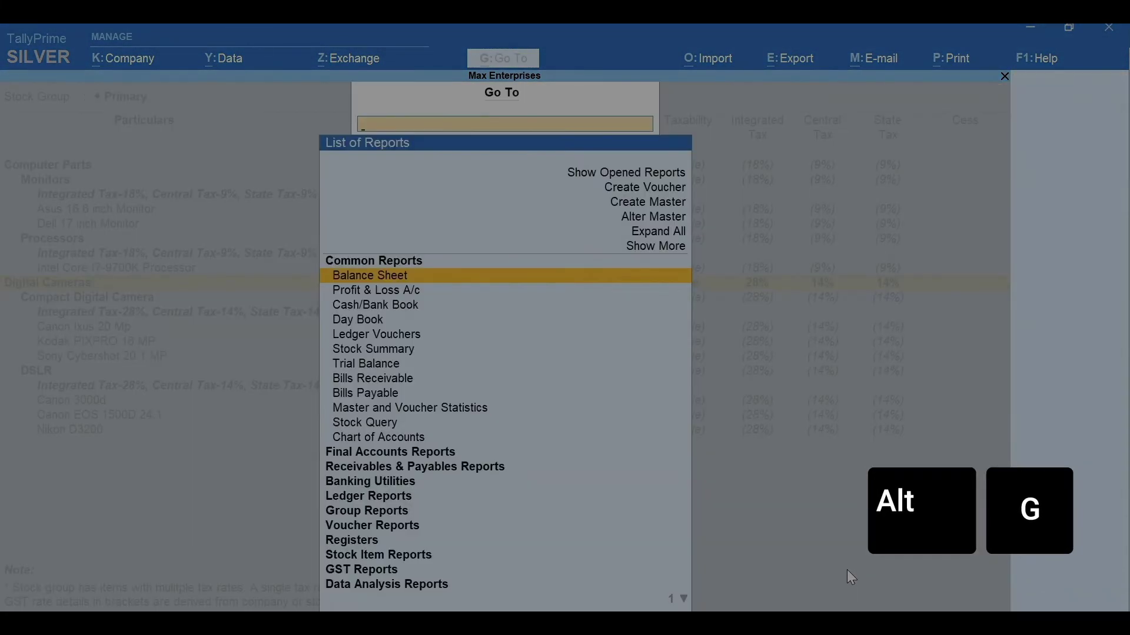
{"action": "type", "text": "GSTIN"}
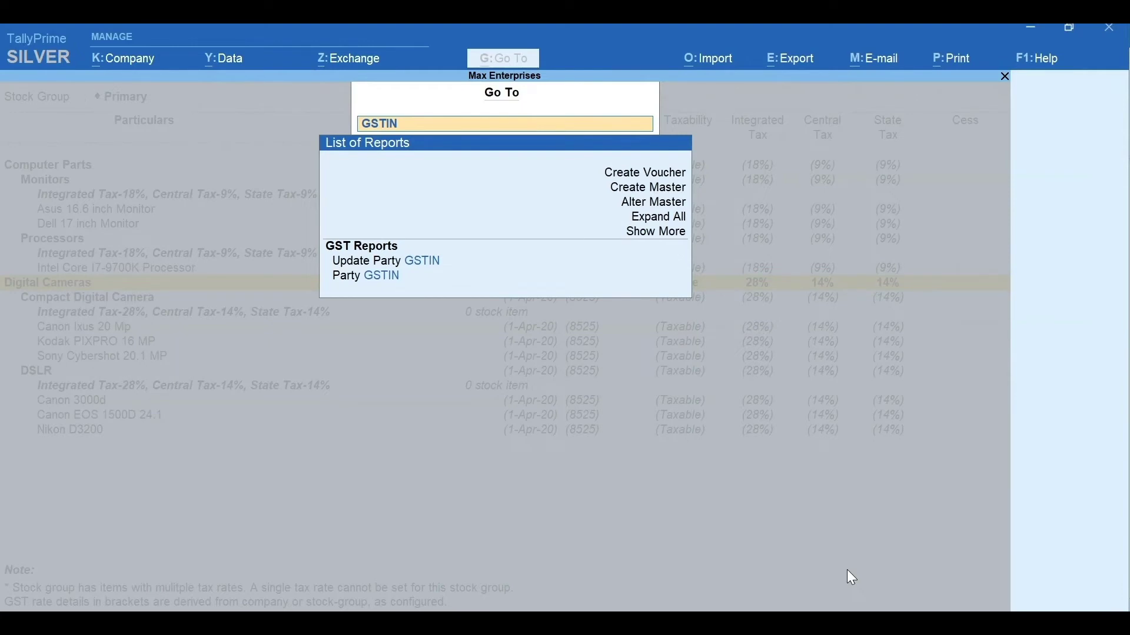
{"action": "key", "text": "Down"}
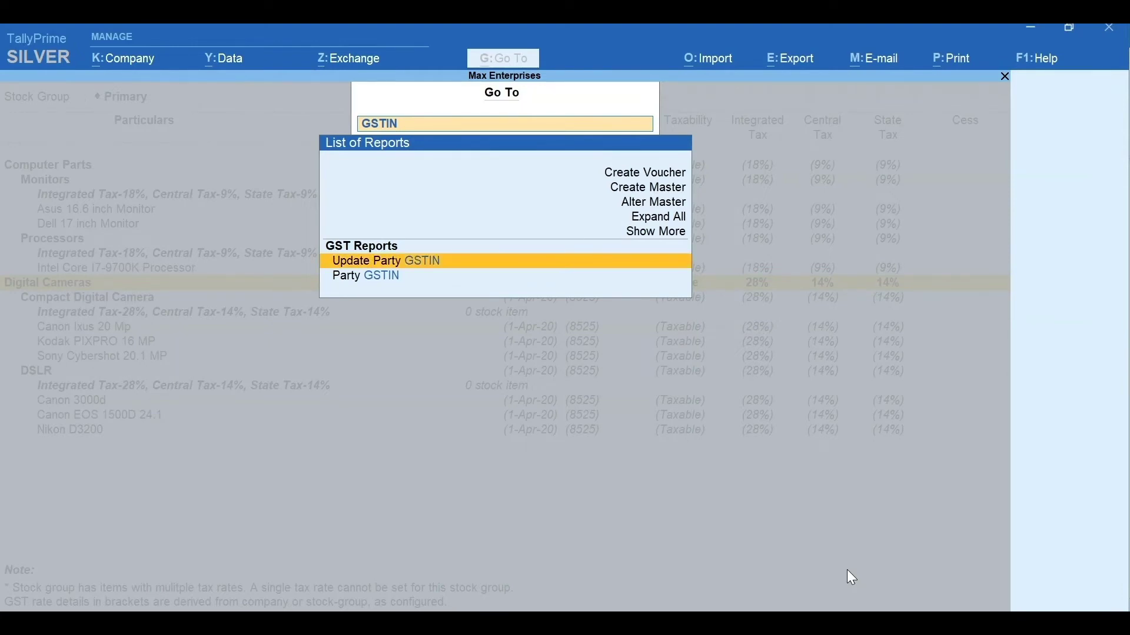
{"action": "key", "text": "Return"}
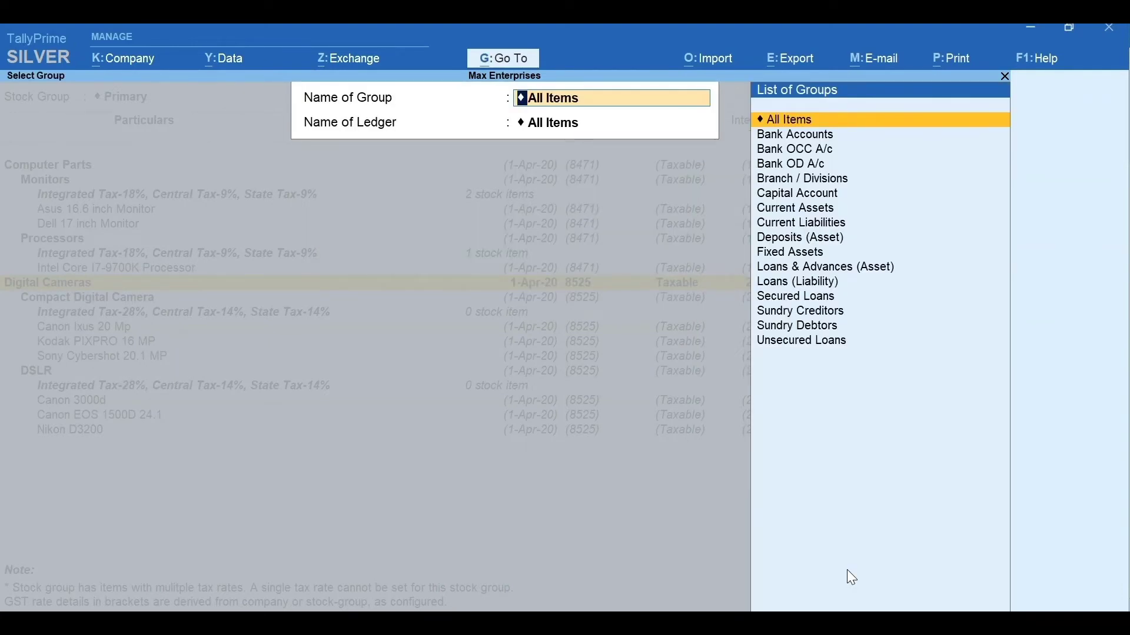
{"action": "key", "text": "Return"}
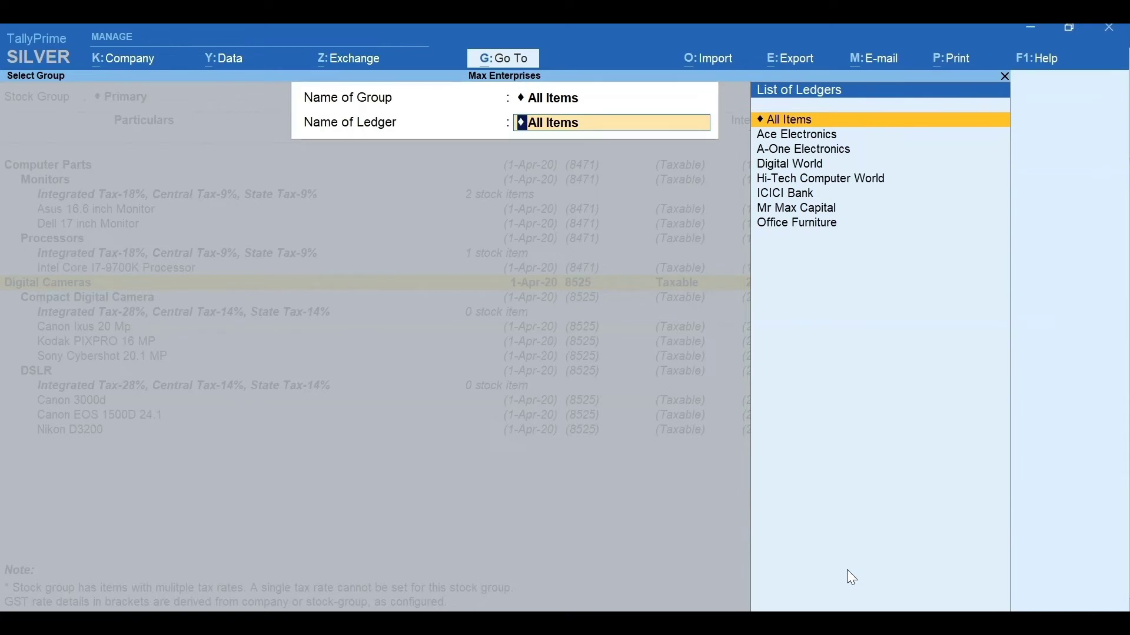
{"action": "key", "text": "Return"}
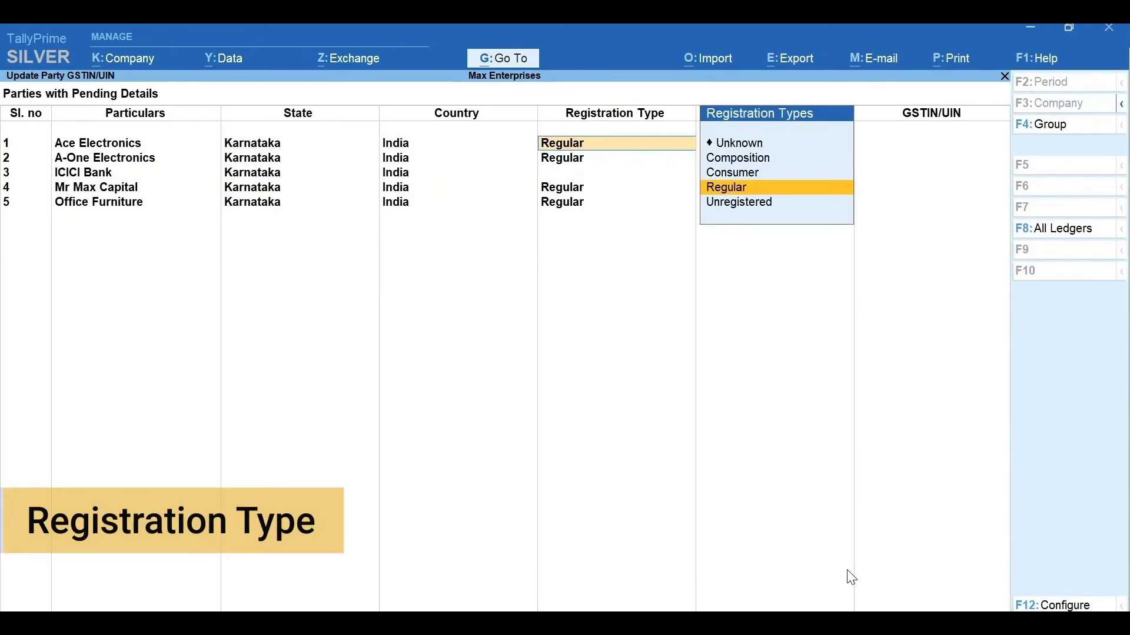
- Set Ace Electronics to Regular, party type Not Applicable, enter its GSTIN, and exit
{"action": "key", "text": "Return"}
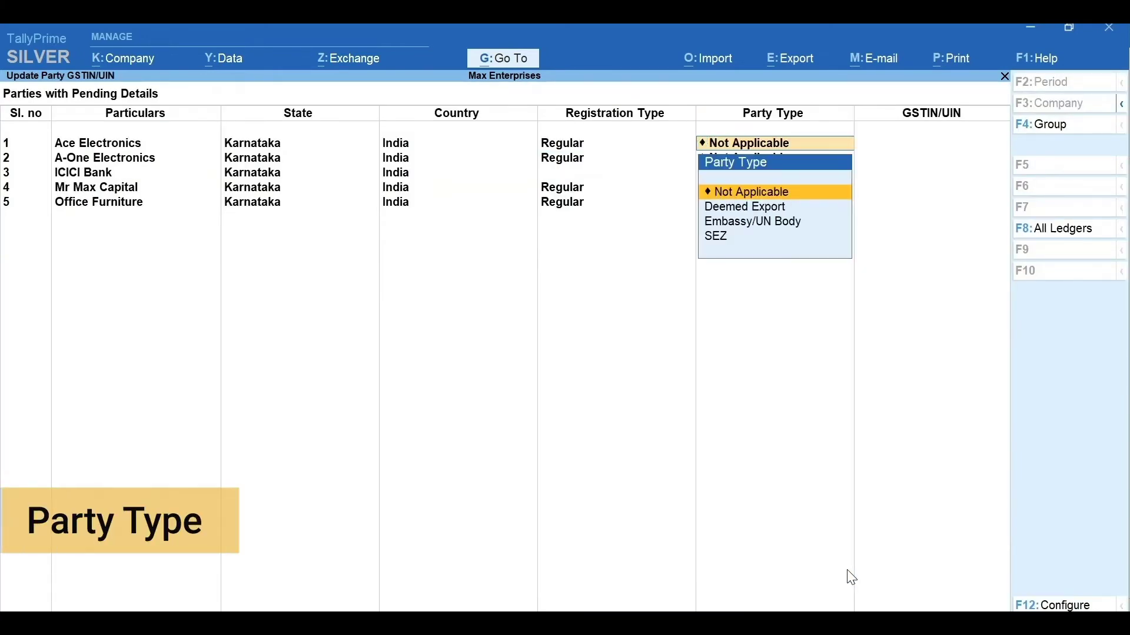
{"action": "key", "text": "Return"}
{"action": "type", "text": "29AAACE7858F1ZC"}
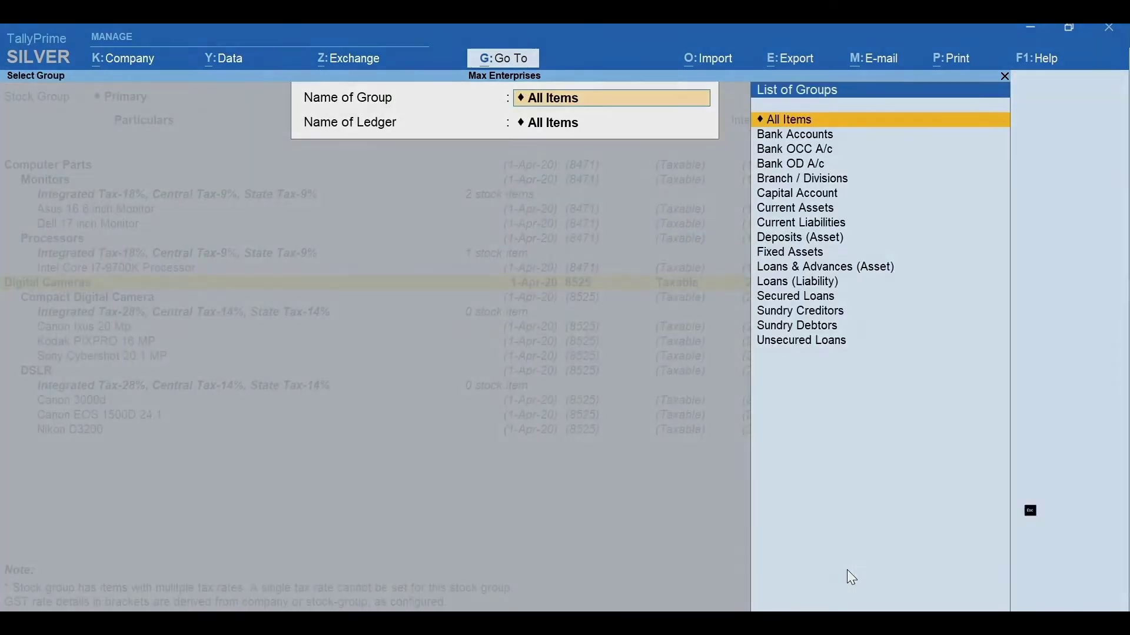
{"action": "key", "text": "Escape"}
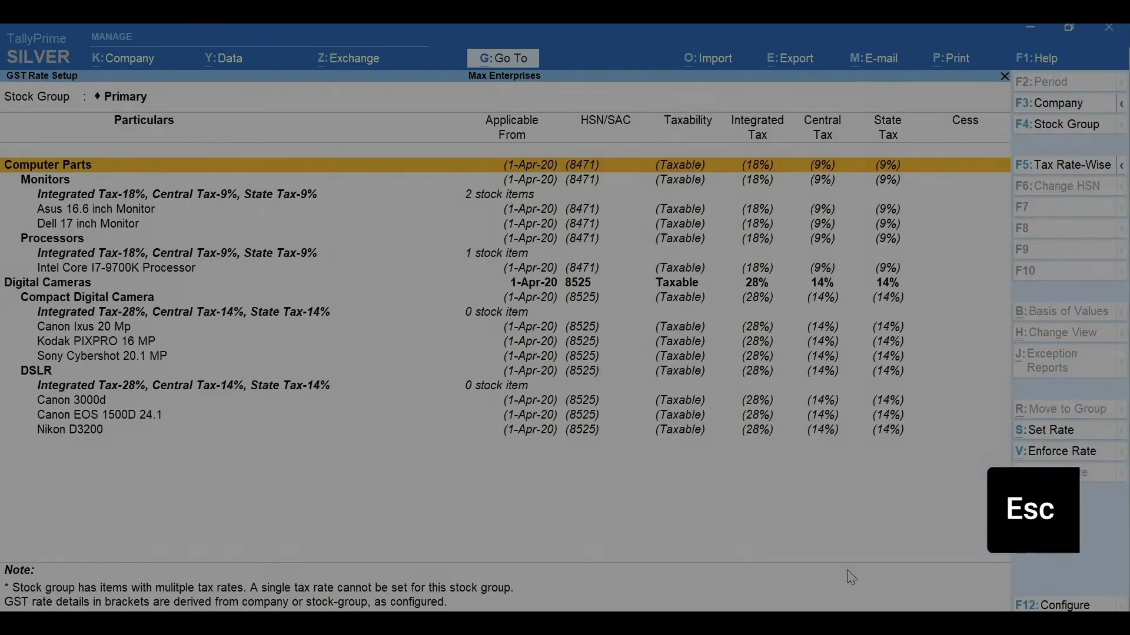
- Search UQC in Go To and open the Map UoM - UQC report
{"action": "key", "text": "alt"}
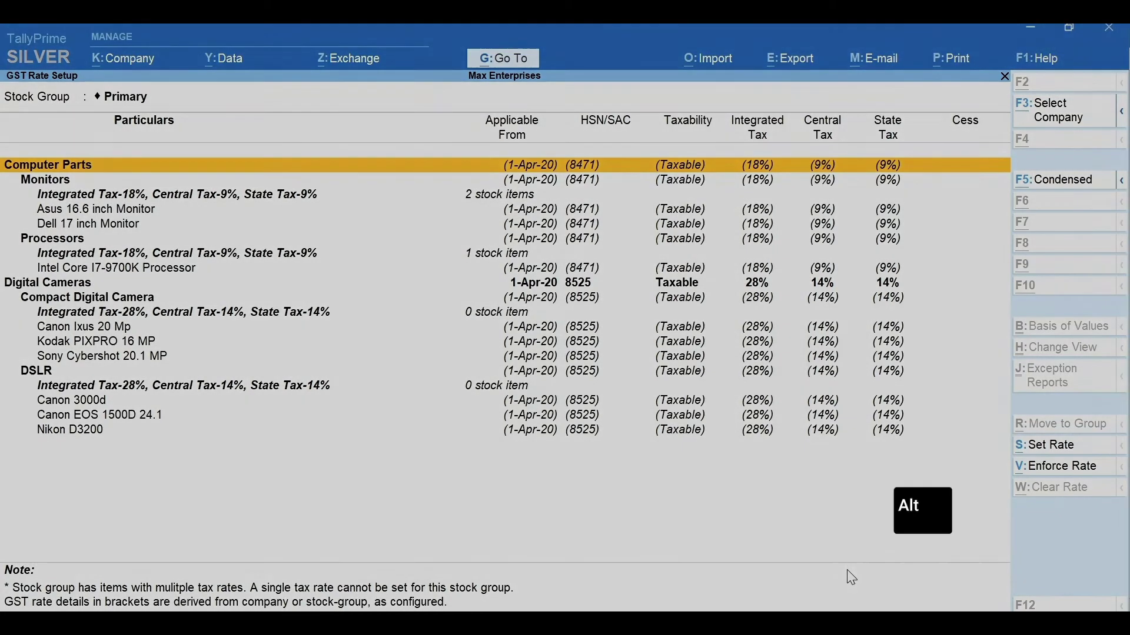
{"action": "key", "text": "alt+g"}
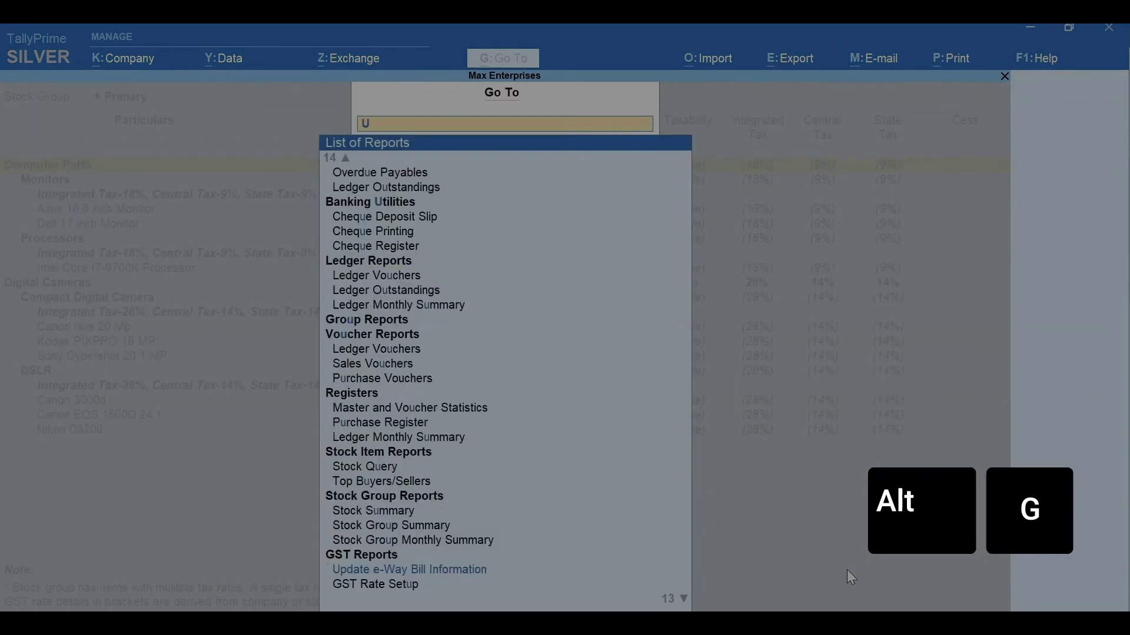
{"action": "type", "text": "UQC"}
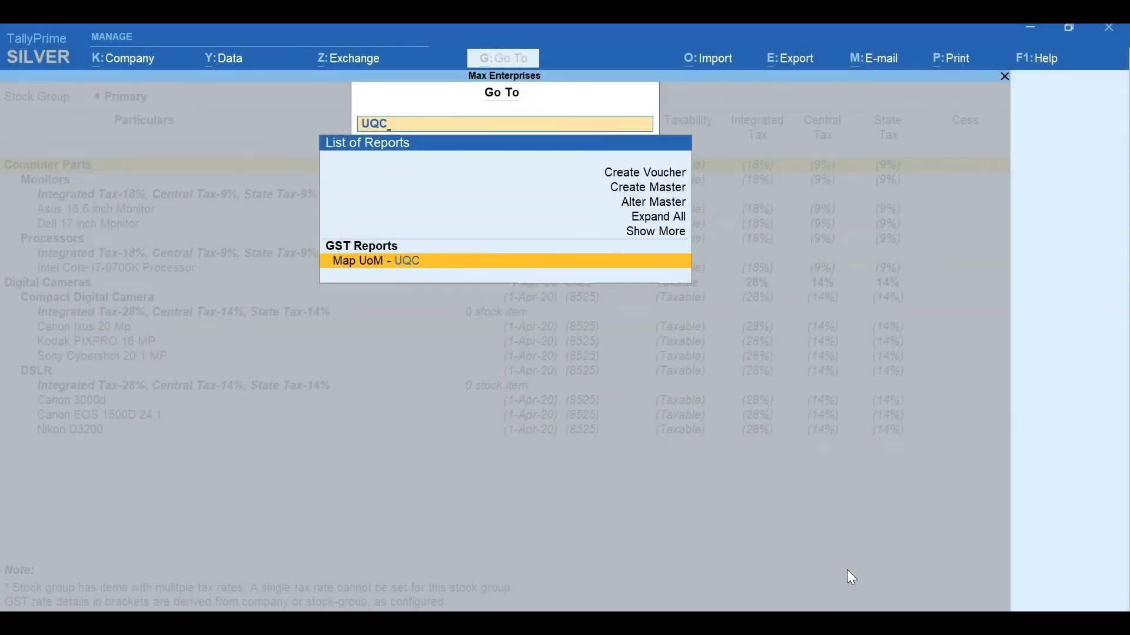
{"action": "key", "text": "Return"}
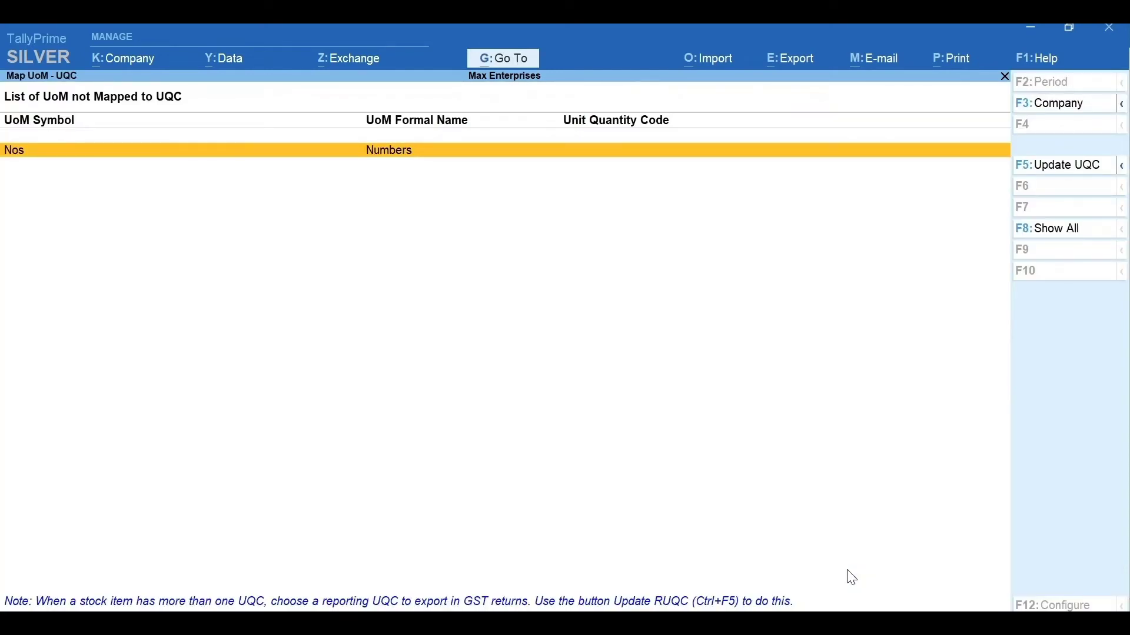
- Map the Nos unit to the NOS-NUMBERS UQC using Update UQC (F5), leaving no units unmapped
{"action": "key", "text": "F5"}
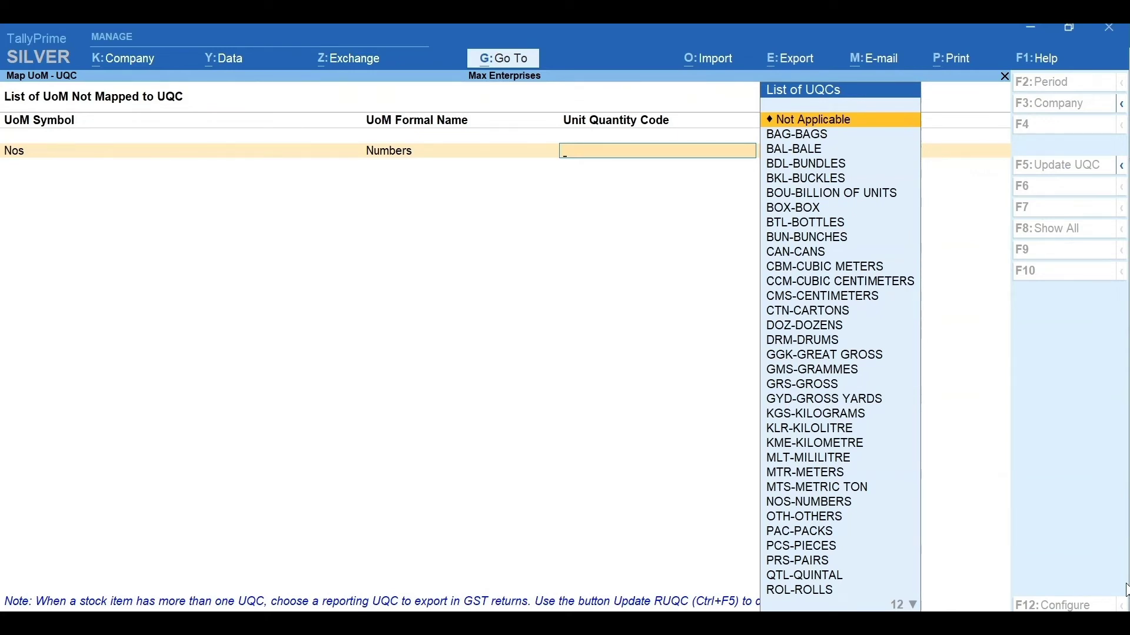
{"action": "type", "text": "nu"}
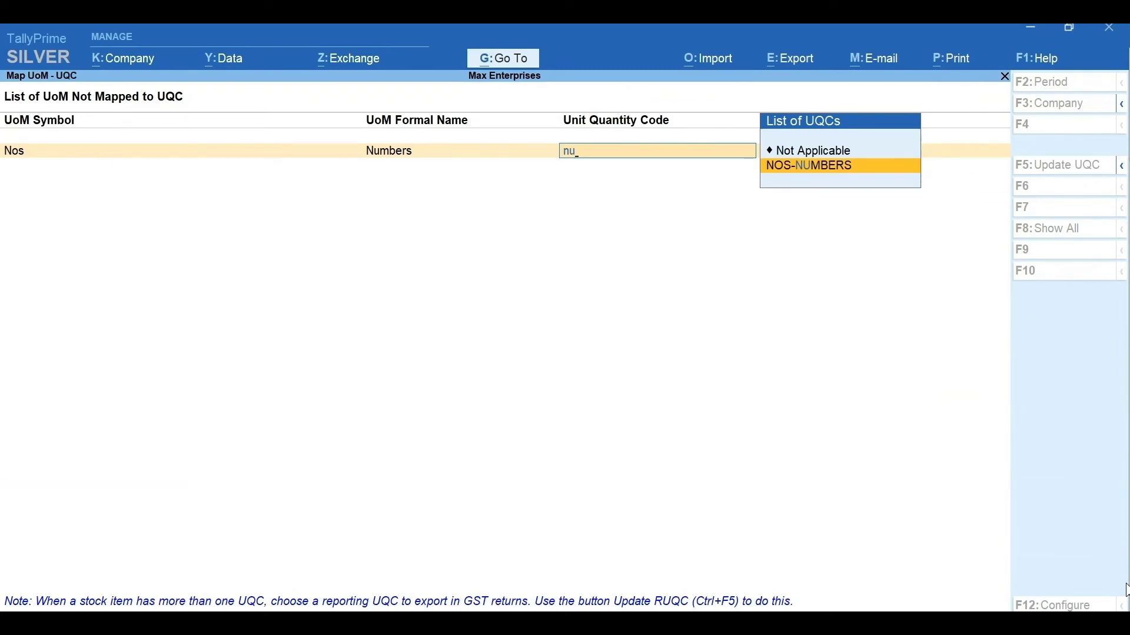
{"action": "key", "text": "Return"}
{"action": "key", "text": "Return"}
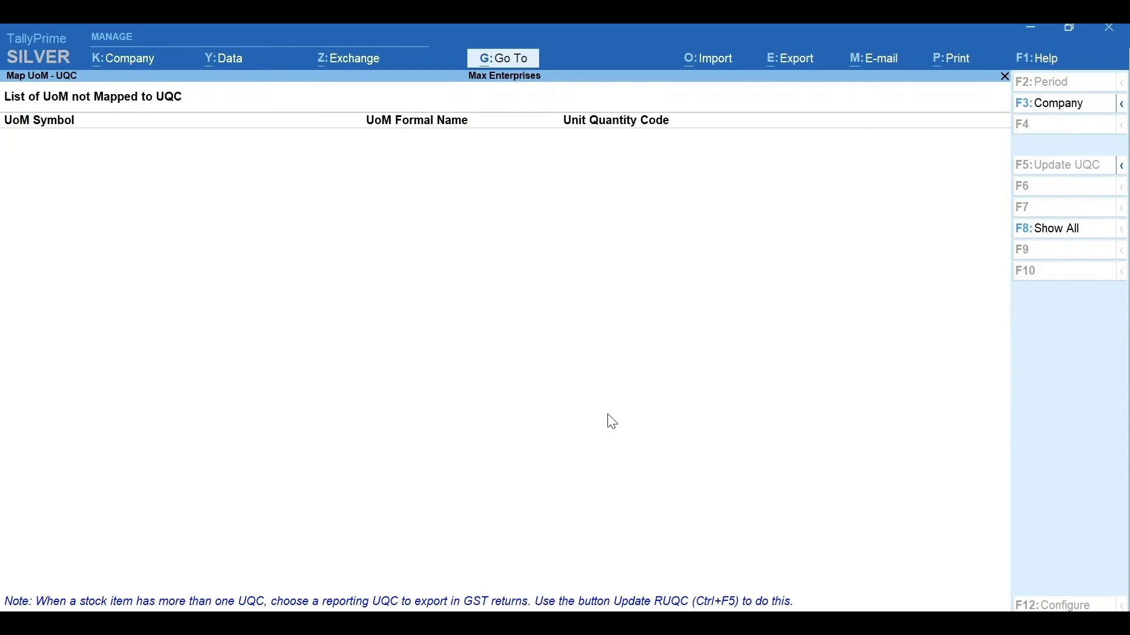
{"action": "key", "text": "alt+g"}
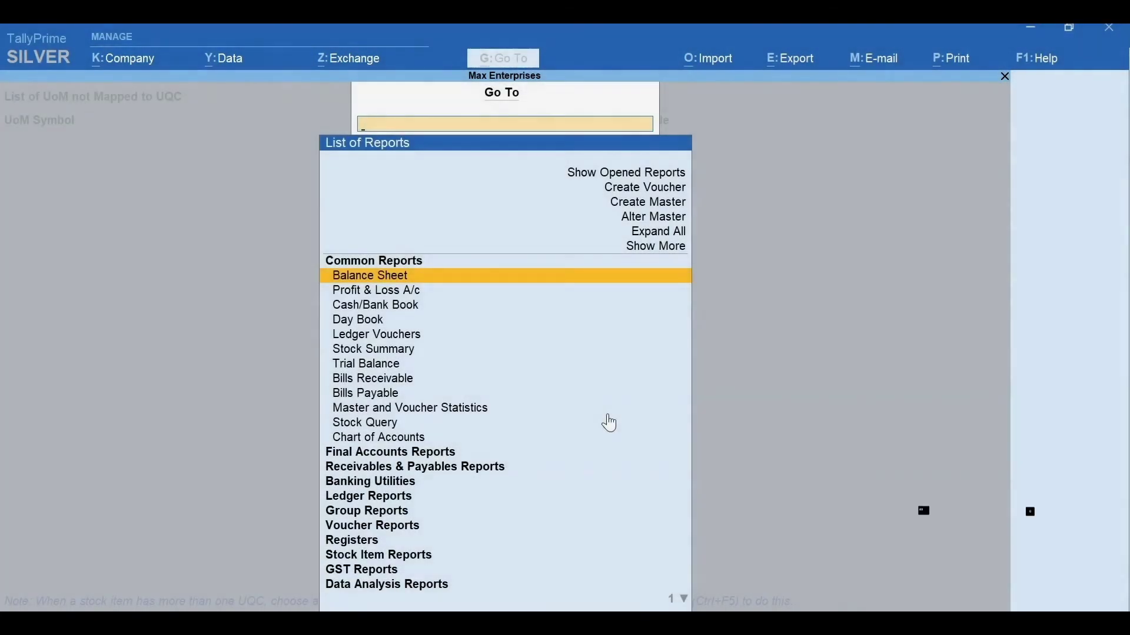
- Create and save a CGST ledger under Duties & Taxes with duty type GST and tax type Central Tax
{"action": "key", "text": "Up"}
{"action": "key", "text": "Up"}
{"action": "key", "text": "Up"}
{"action": "key", "text": "Up"}
{"action": "key", "text": "Return"}
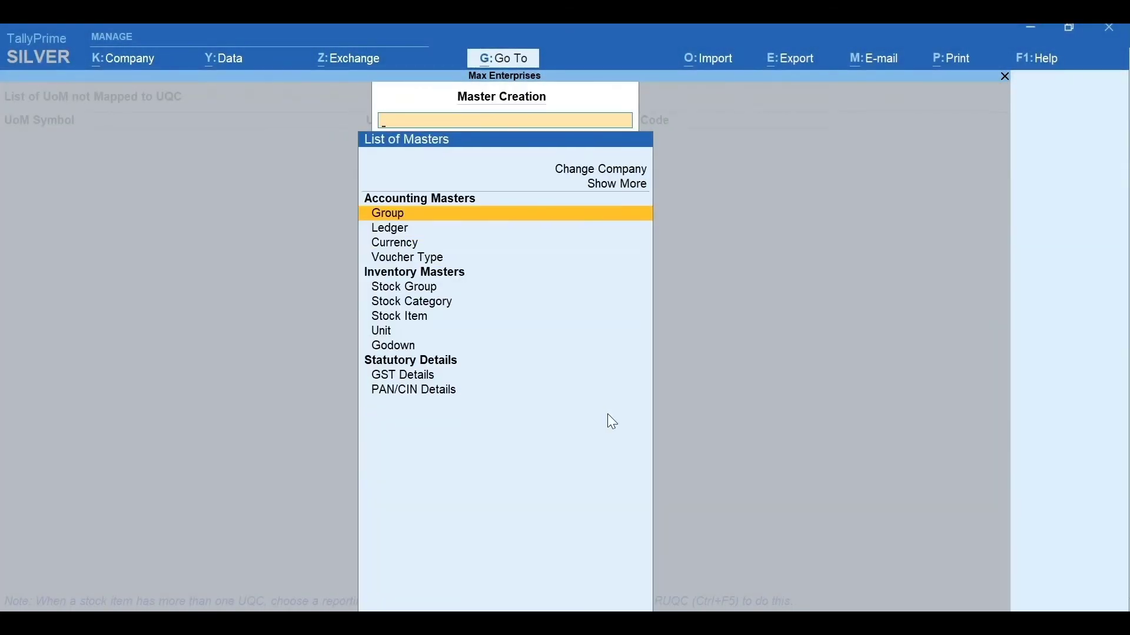
{"action": "key", "text": "Down"}
{"action": "key", "text": "Return"}
{"action": "type", "text": "CGST"}
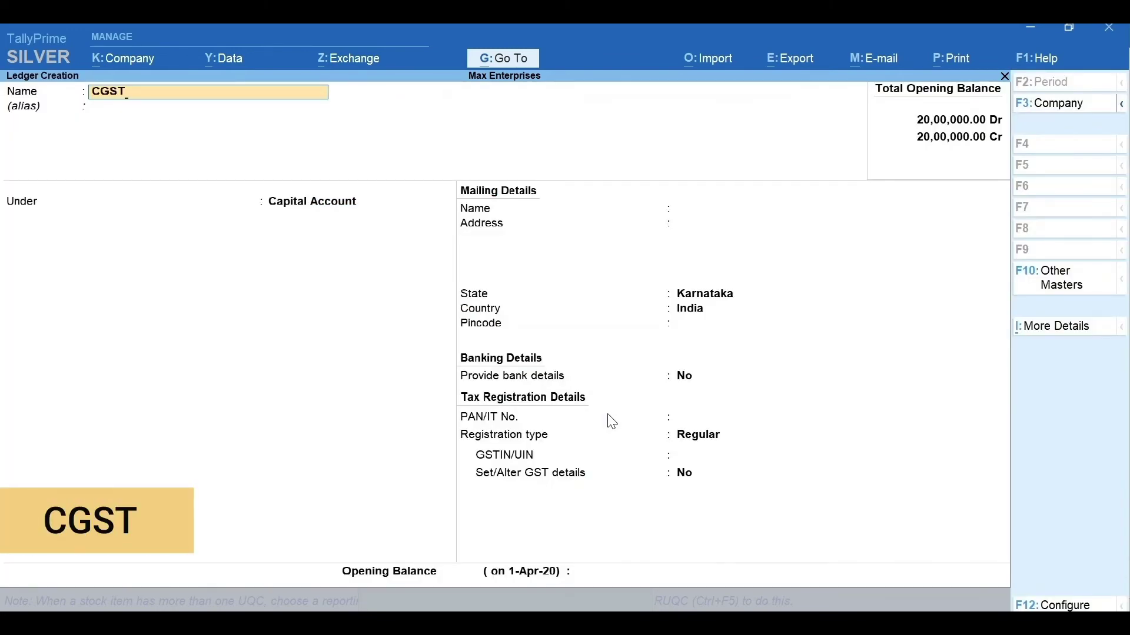
{"action": "key", "text": "Return"}
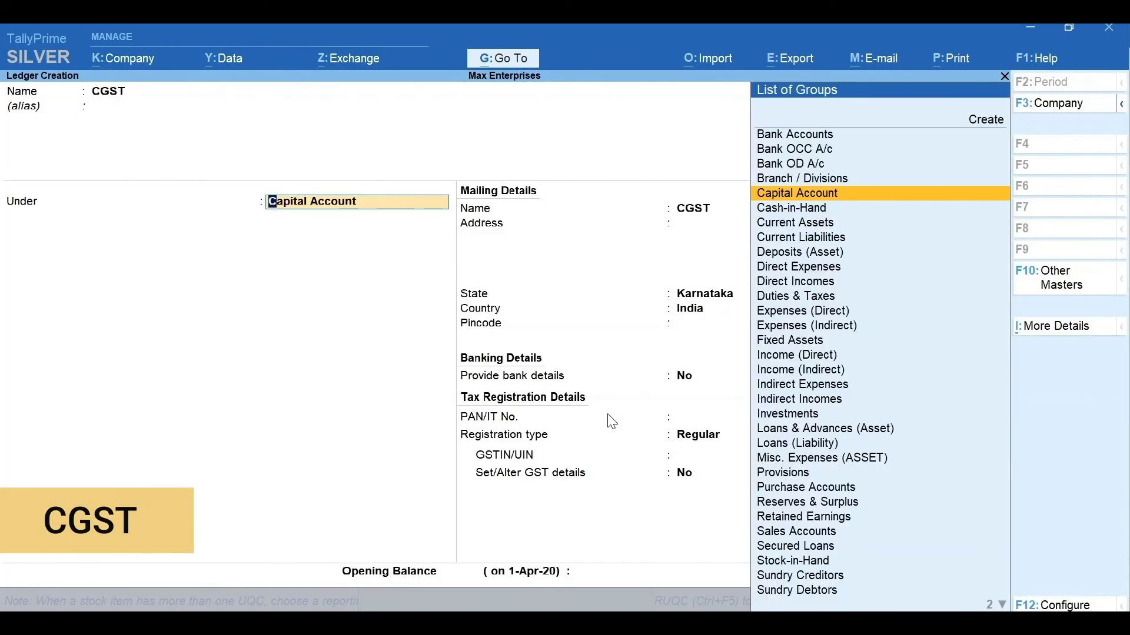
{"action": "type", "text": "Dut"}
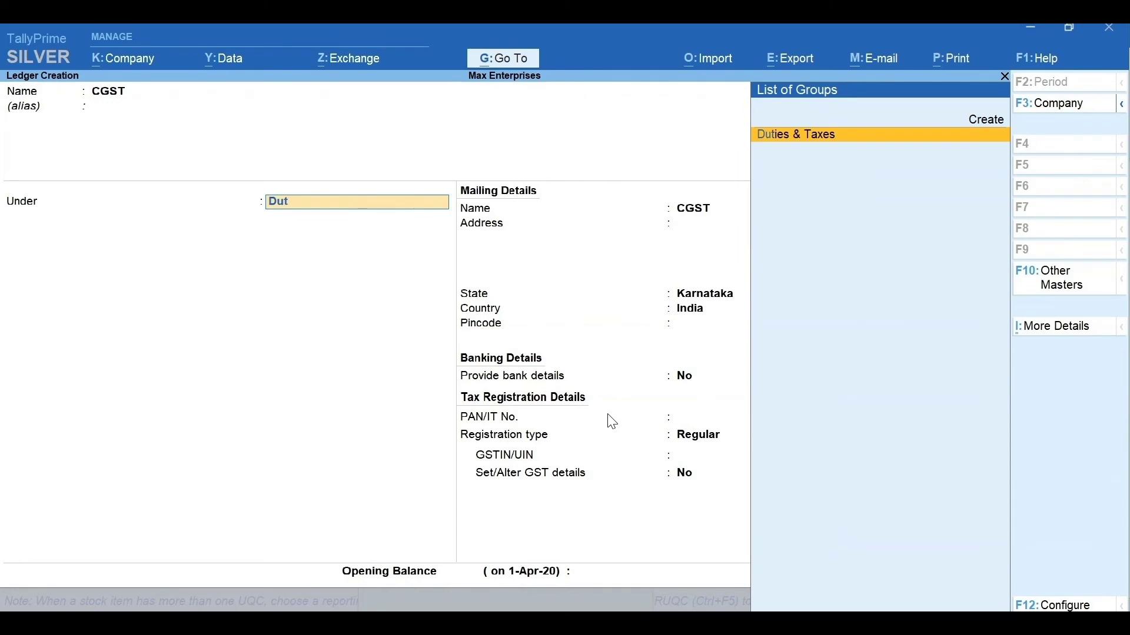
{"action": "key", "text": "Return"}
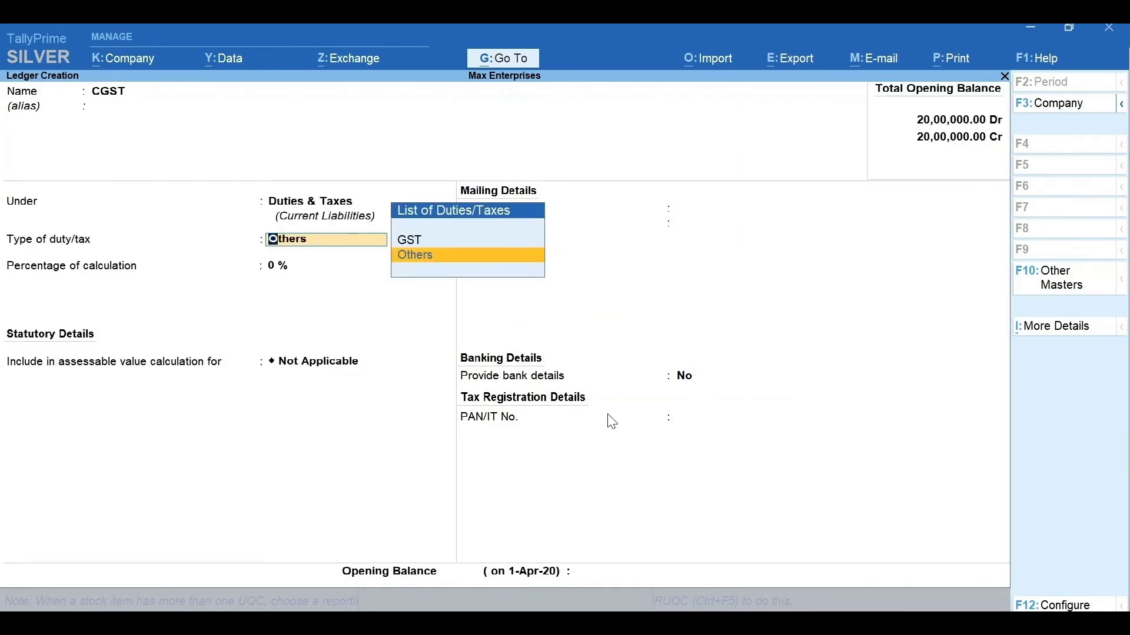
{"action": "key", "text": "Up"}
{"action": "key", "text": "Return"}
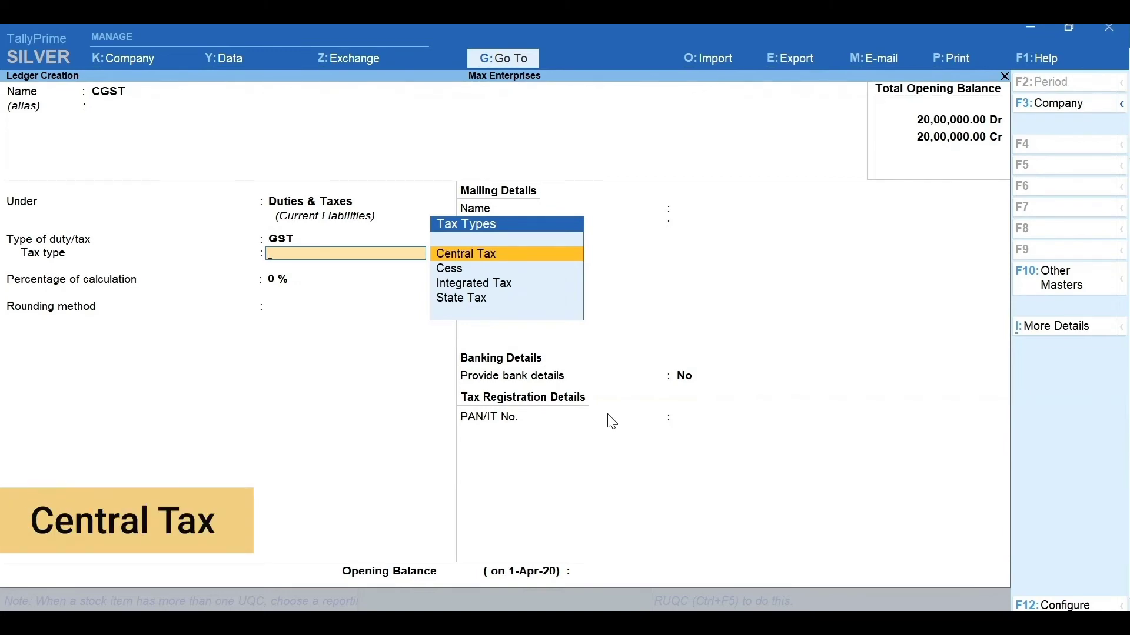
{"action": "key", "text": "Return"}
{"action": "key", "text": "ctrl+a"}
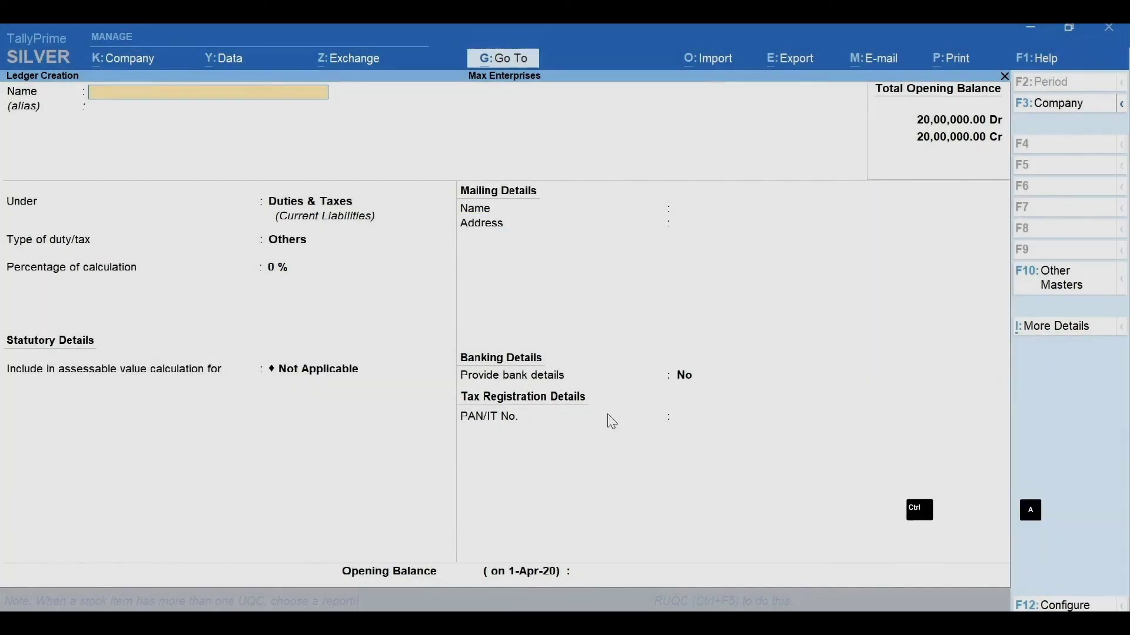
- Create and save an SGST ledger under Duties & Taxes with duty type GST and tax type State Tax
{"action": "type", "text": "SGST"}
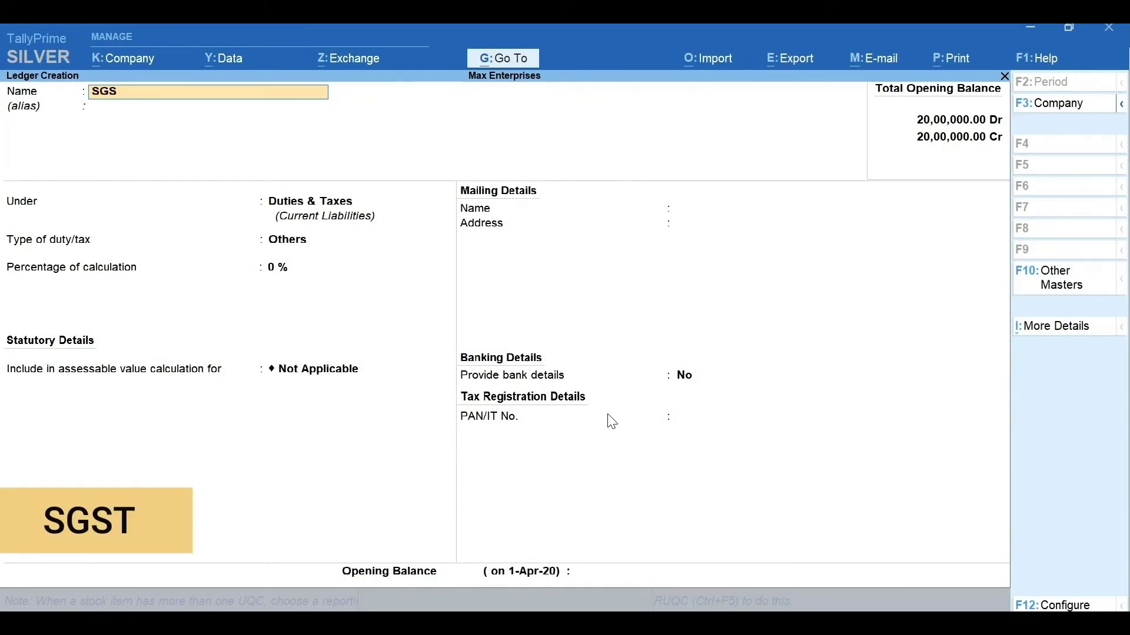
{"action": "key", "text": "Return"}
{"action": "key", "text": "Return"}
{"action": "key", "text": "Return"}
{"action": "key", "text": "Up"}
{"action": "key", "text": "Return"}
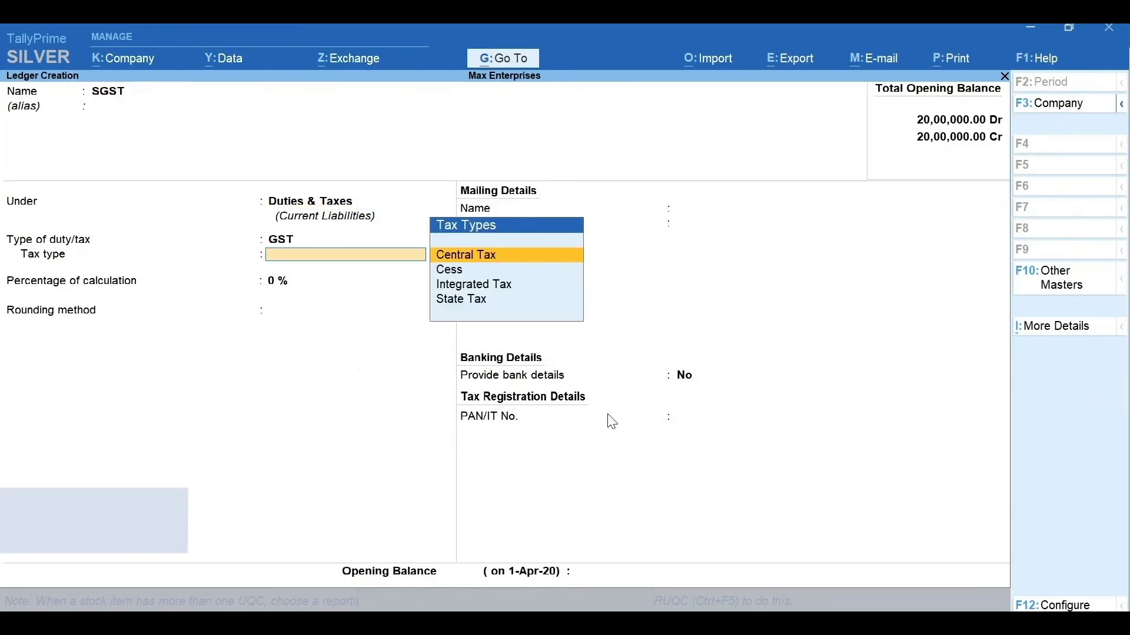
{"action": "key", "text": "Down"}
{"action": "key", "text": "Down"}
{"action": "key", "text": "Down"}
{"action": "key", "text": "Return"}
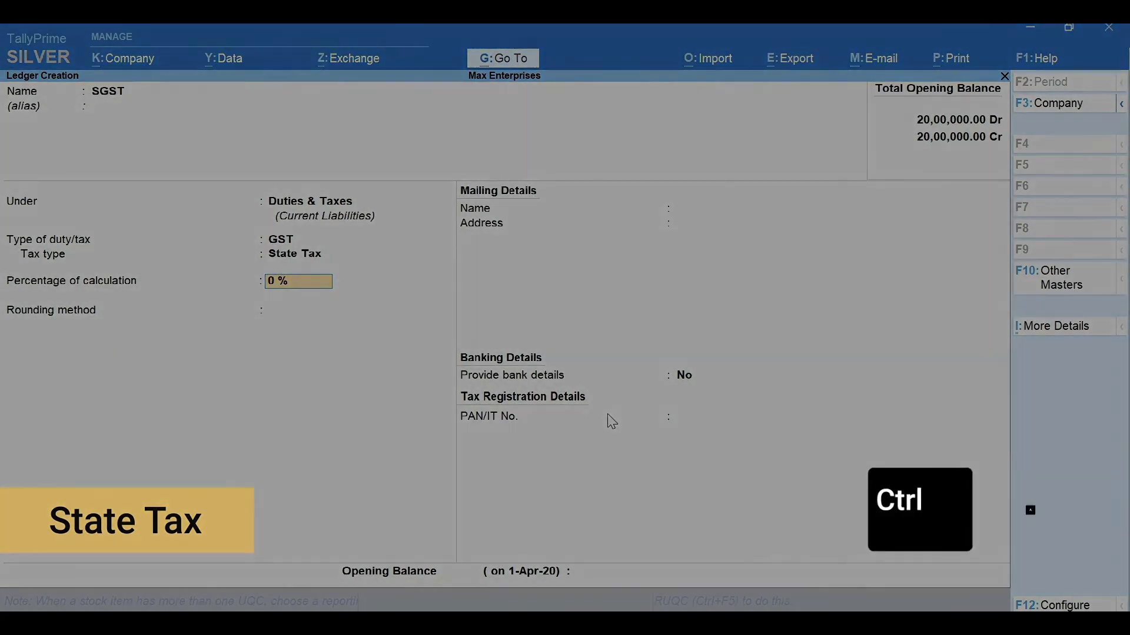
{"action": "key", "text": "ctrl+a"}
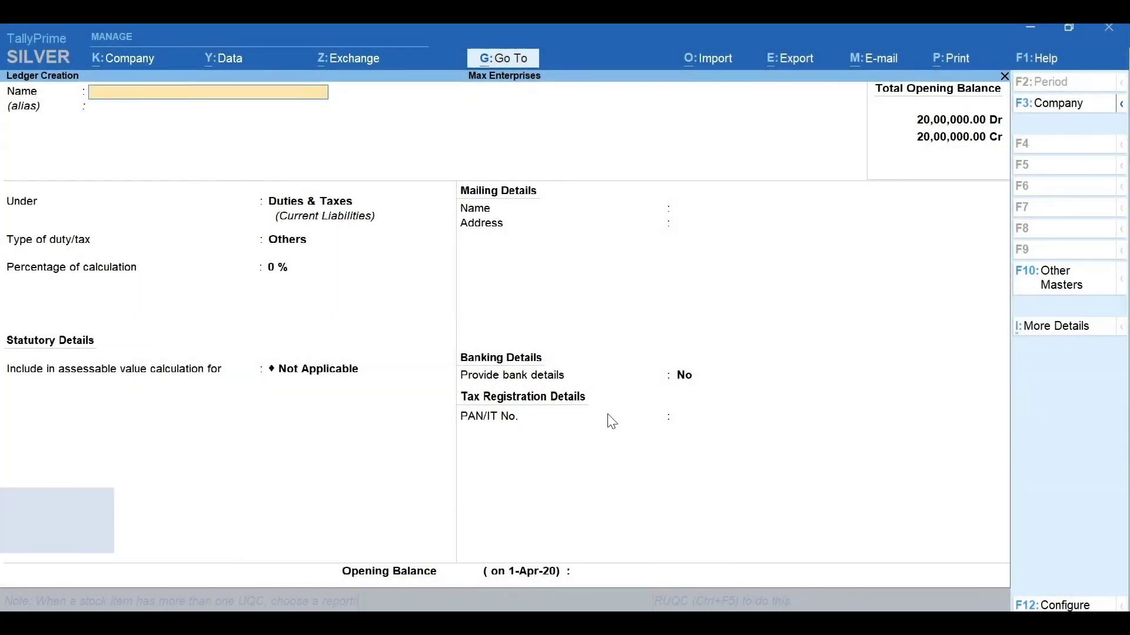
- Create and save an IGST ledger under Duties & Taxes with duty type GST and tax type Integrated Tax
{"action": "type", "text": "IGST"}
{"action": "key", "text": "Return"}
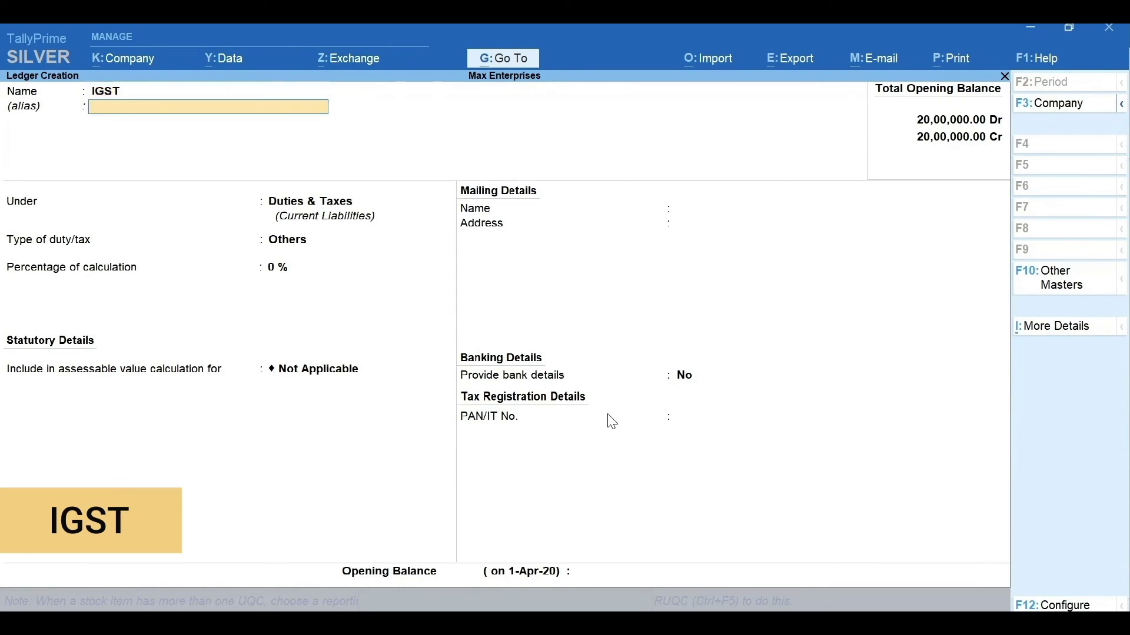
{"action": "key", "text": "Return"}
{"action": "key", "text": "Return"}
{"action": "key", "text": "Return"}
{"action": "key", "text": "Down"}
{"action": "key", "text": "Down"}
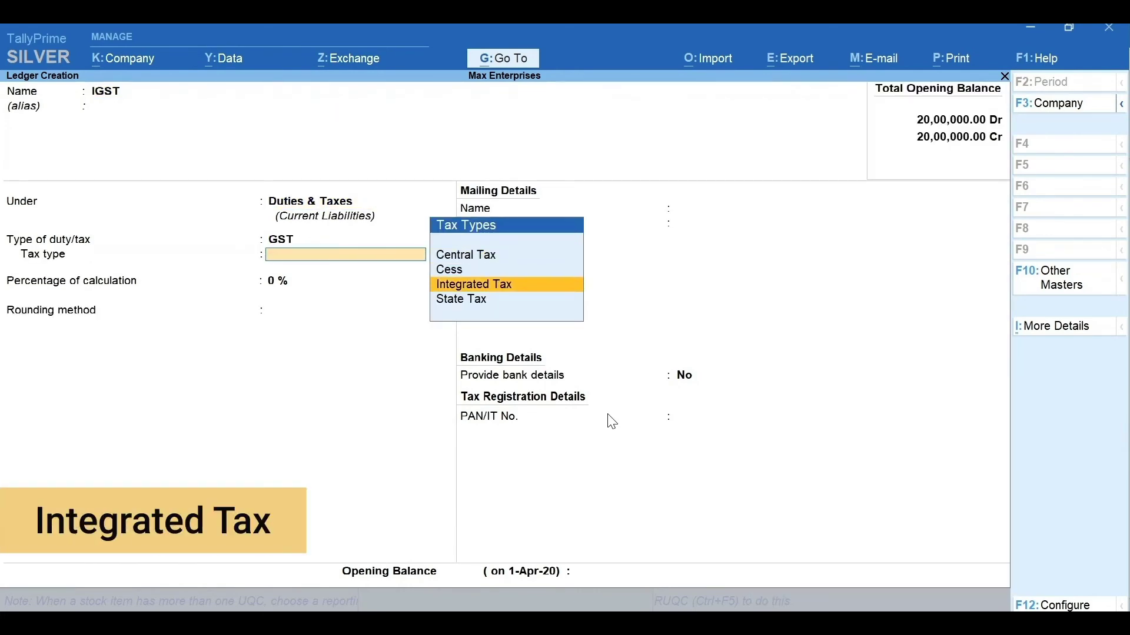
{"action": "key", "text": "Return"}
{"action": "key", "text": "ctrl+a"}
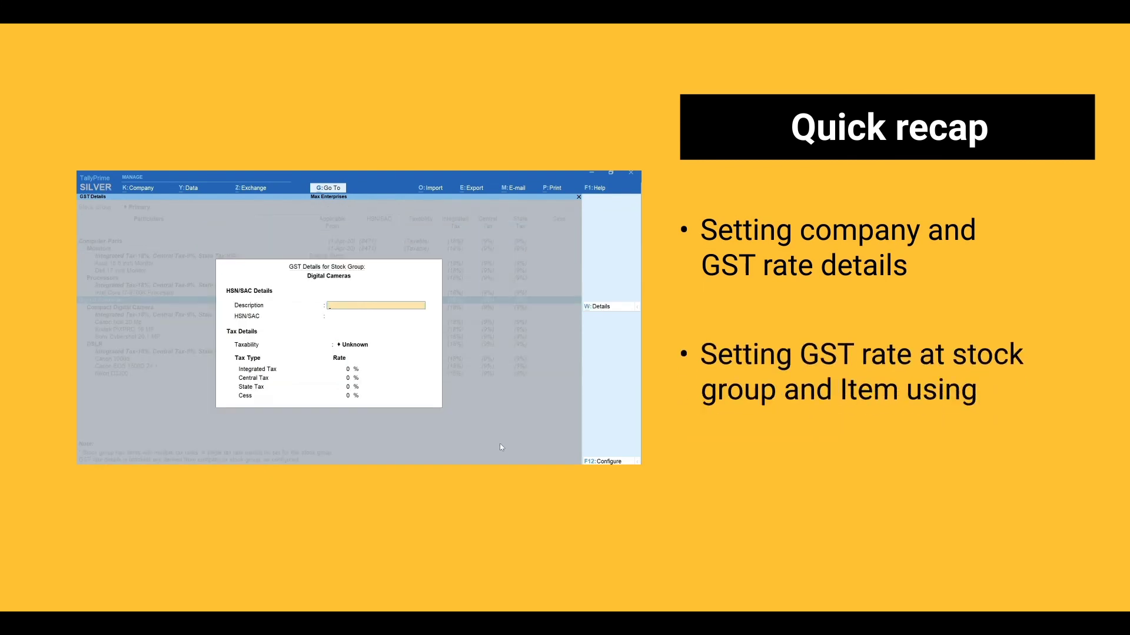
{"action": "type", "text": "Digital Camera"}
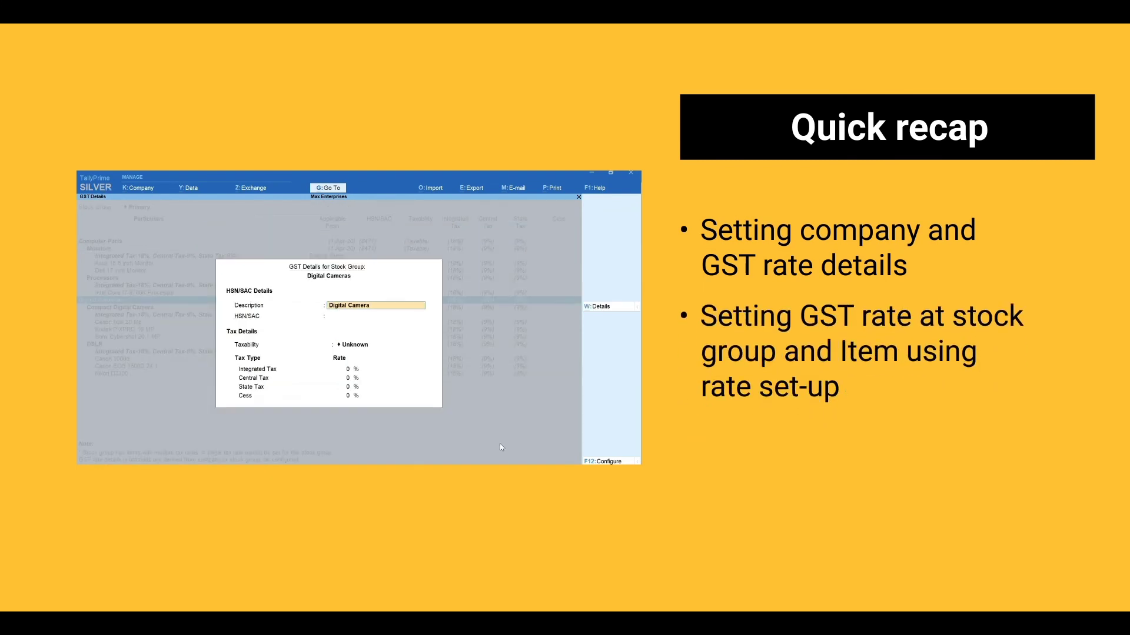
{"action": "key", "text": "Return"}
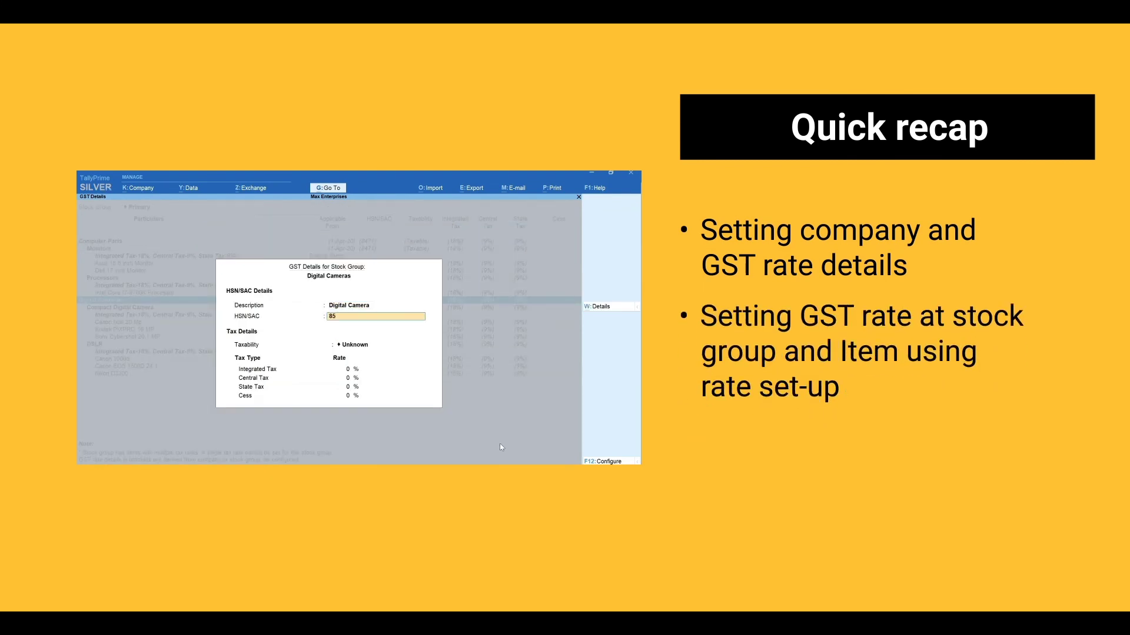
{"action": "key", "text": "Return"}
{"action": "key", "text": "Down"}
{"action": "key", "text": "Down"}
{"action": "key", "text": "Return"}
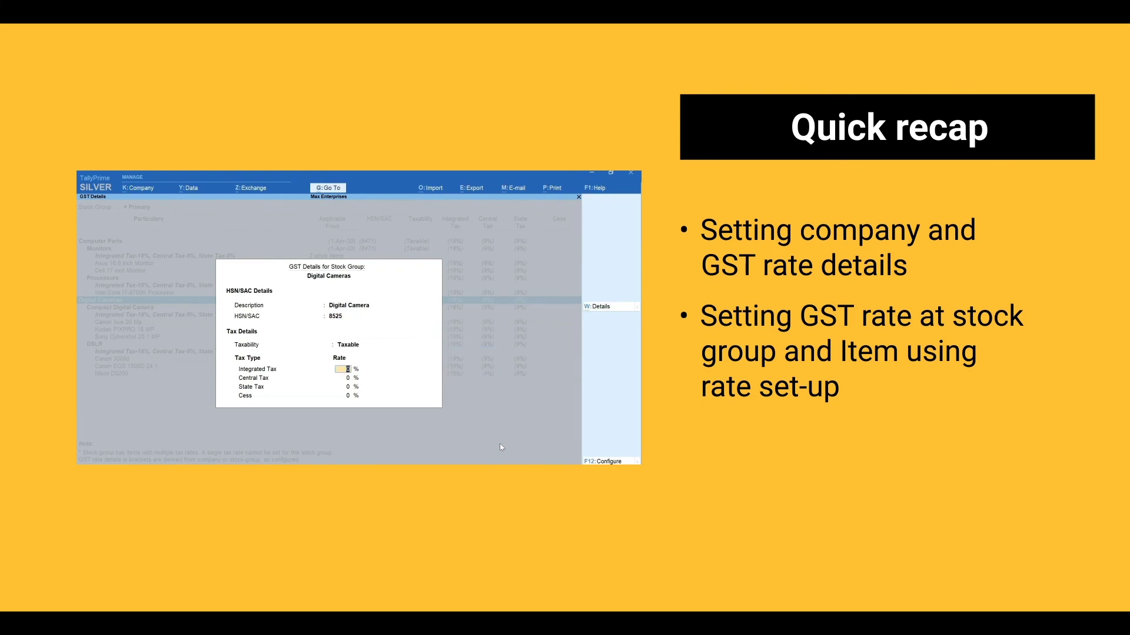
{"action": "type", "text": "28"}
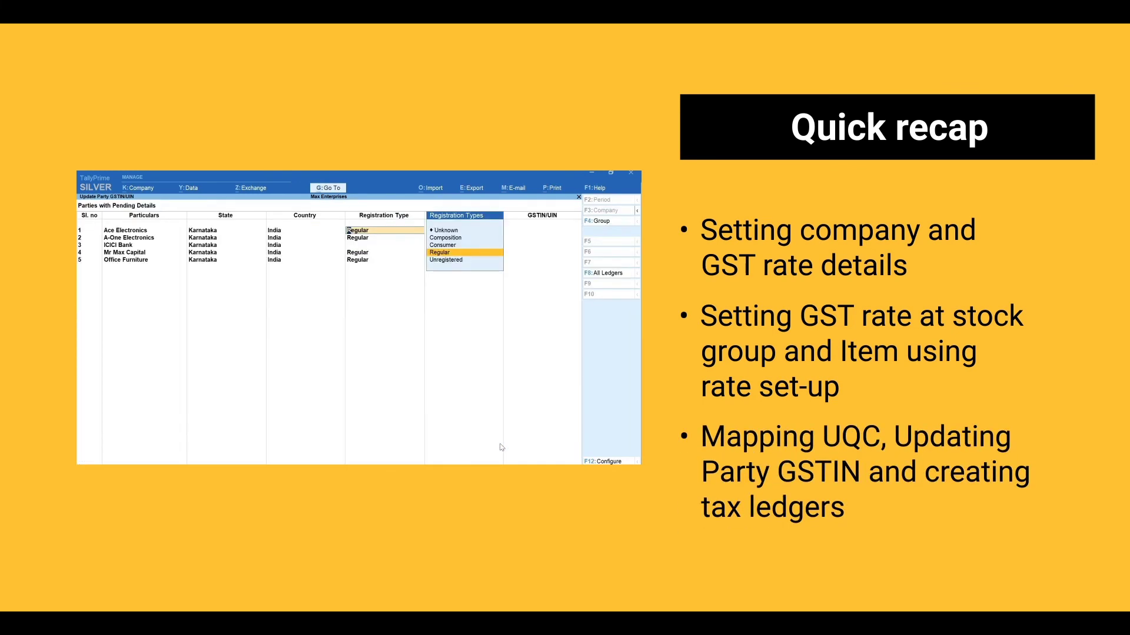
{"action": "key", "text": "Return"}
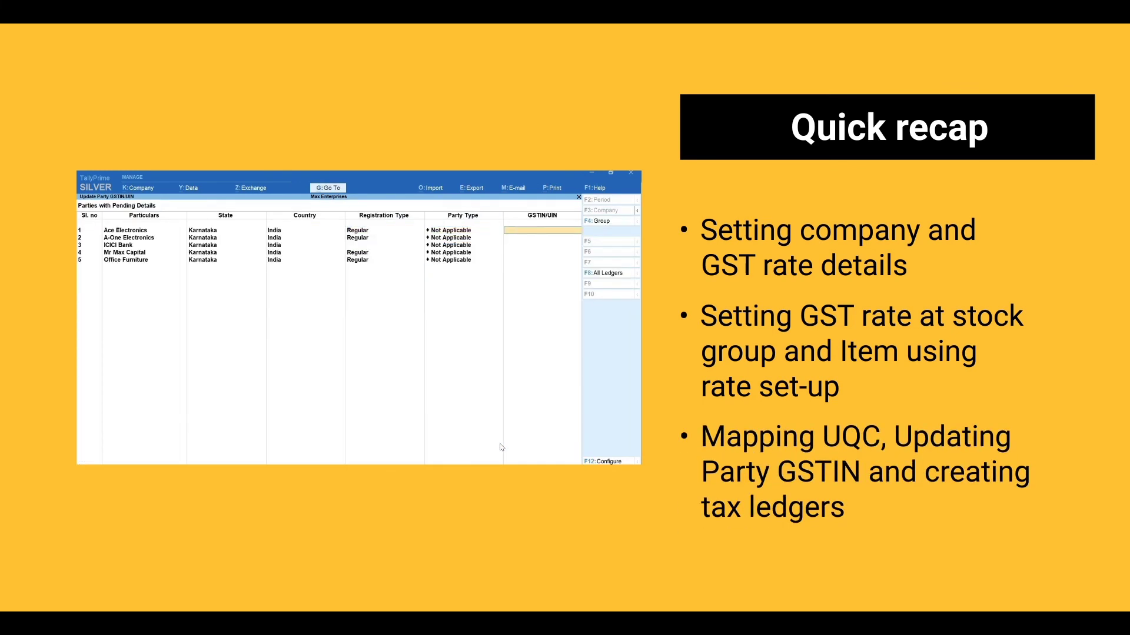
{"action": "type", "text": "29AAACE7858"}
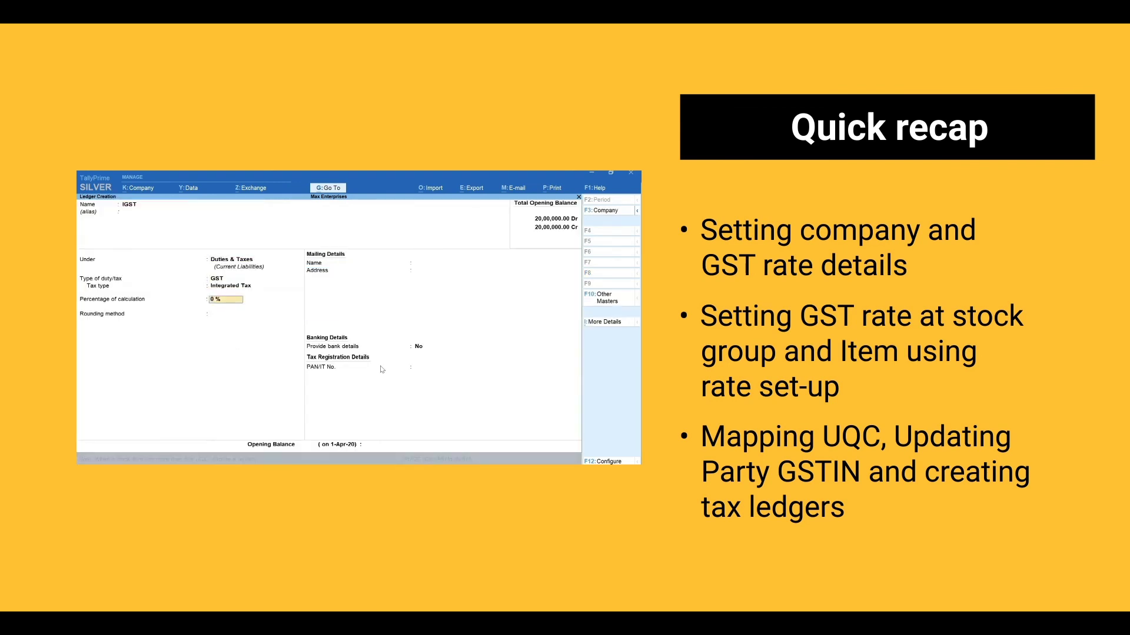